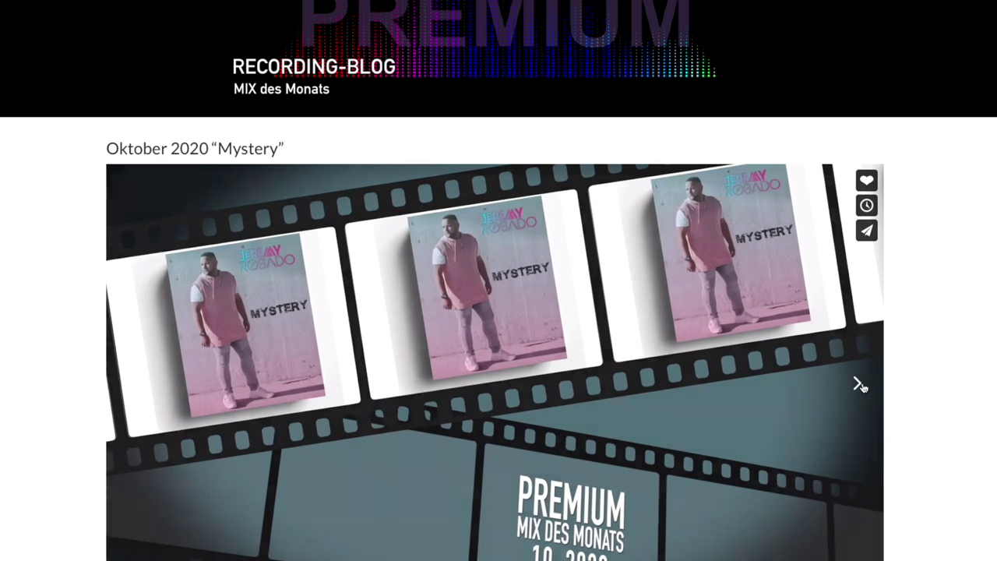
Step: Browse the chapter slides of the October 2020 "Mystery" mix of the month, from the overview through to Automation
{"action": "left_click", "coordinate": [856, 382]}
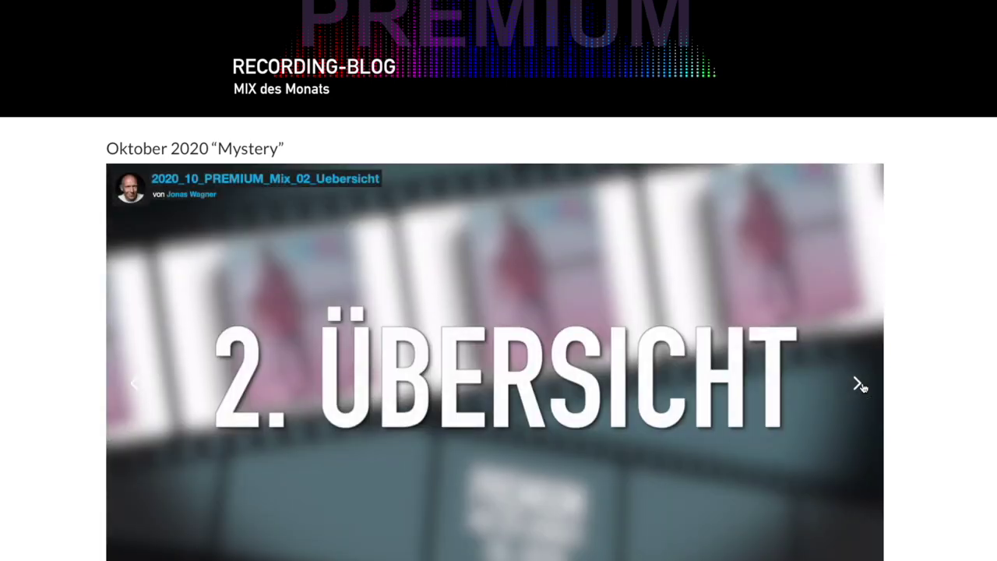
{"action": "left_click", "coordinate": [858, 383]}
{"action": "left_click", "coordinate": [860, 385]}
{"action": "left_click", "coordinate": [860, 384]}
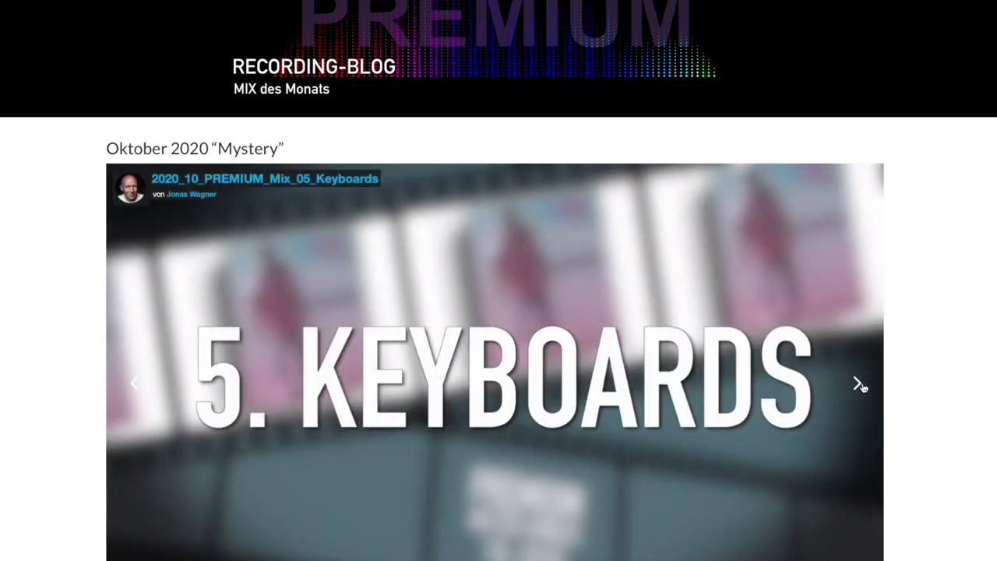
{"action": "left_click", "coordinate": [859, 385]}
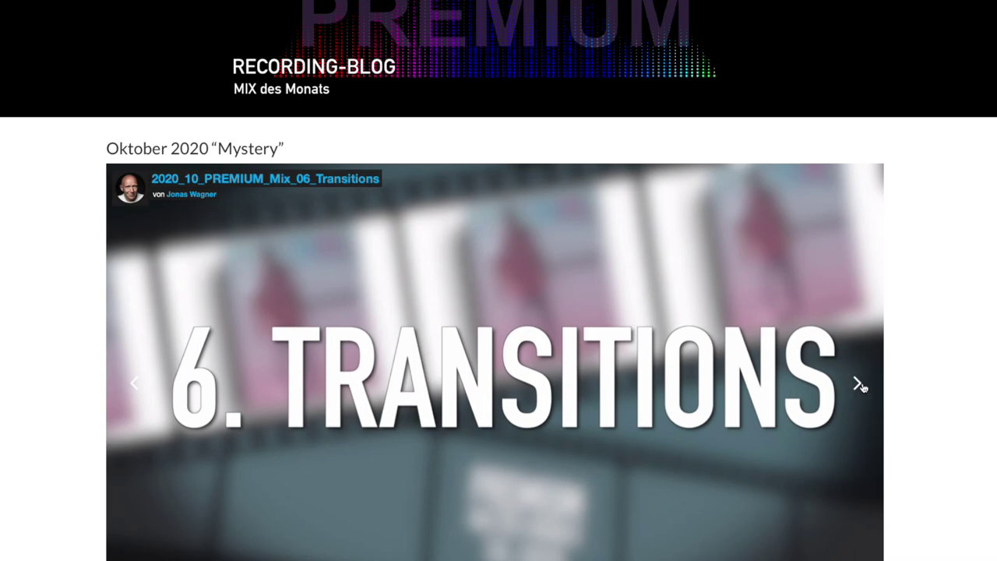
{"action": "left_click", "coordinate": [860, 385]}
{"action": "left_click", "coordinate": [859, 385]}
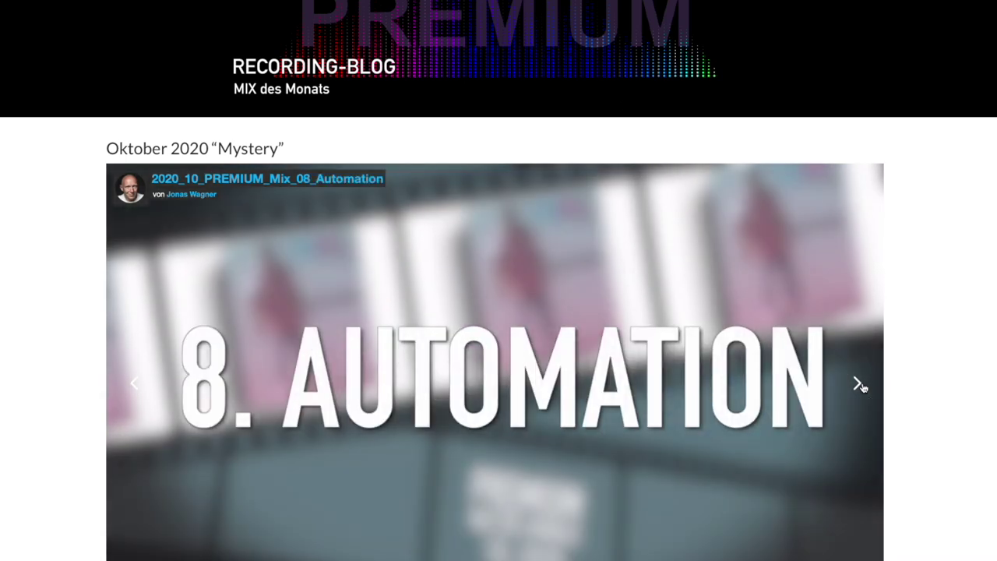
{"action": "left_click", "coordinate": [860, 384]}
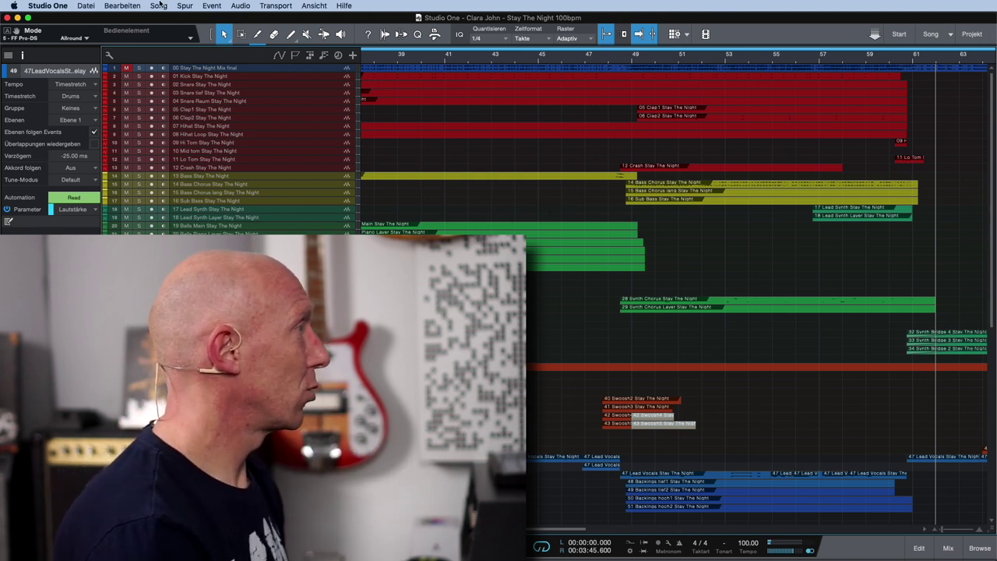
Step: Open the Mix exportieren dialog for the song Stay The Night and reposition it over the arrangement
{"action": "left_click", "coordinate": [159, 6]}
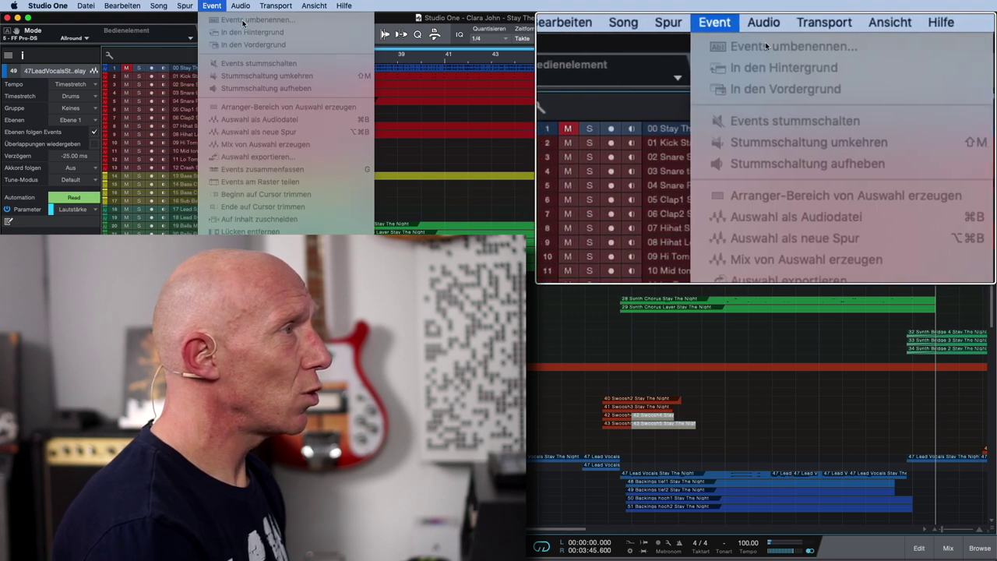
{"action": "mouse_move", "coordinate": [70, 5]}
{"action": "mouse_move", "coordinate": [159, 6]}
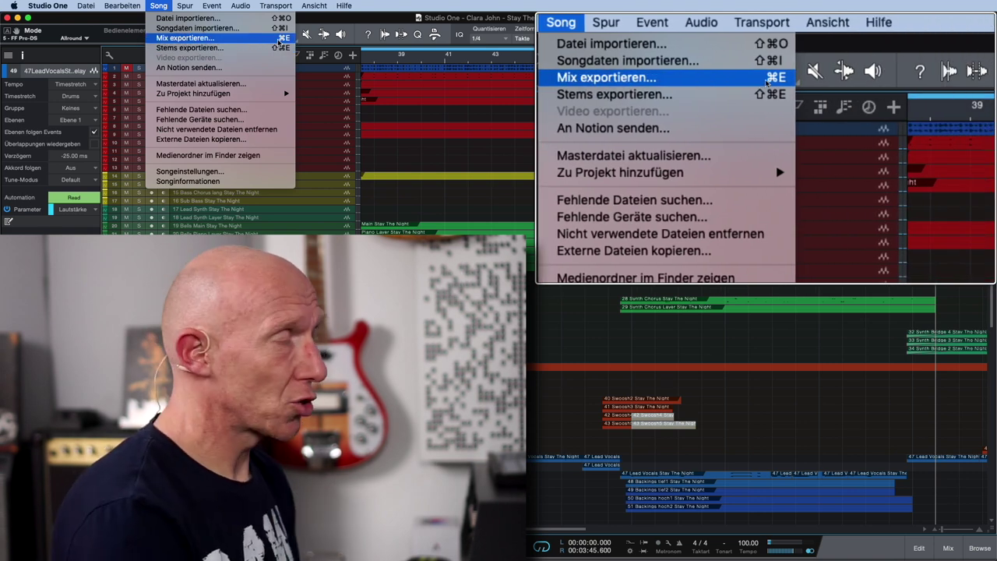
{"action": "left_click", "coordinate": [752, 253]}
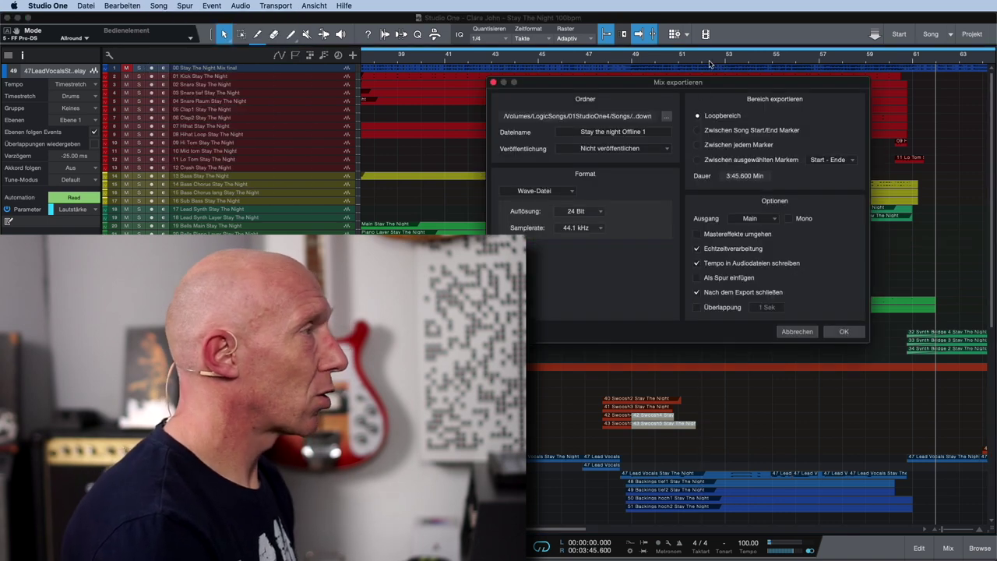
{"action": "left_click_drag", "start_coordinate": [702, 81], "coordinate": [723, 67]}
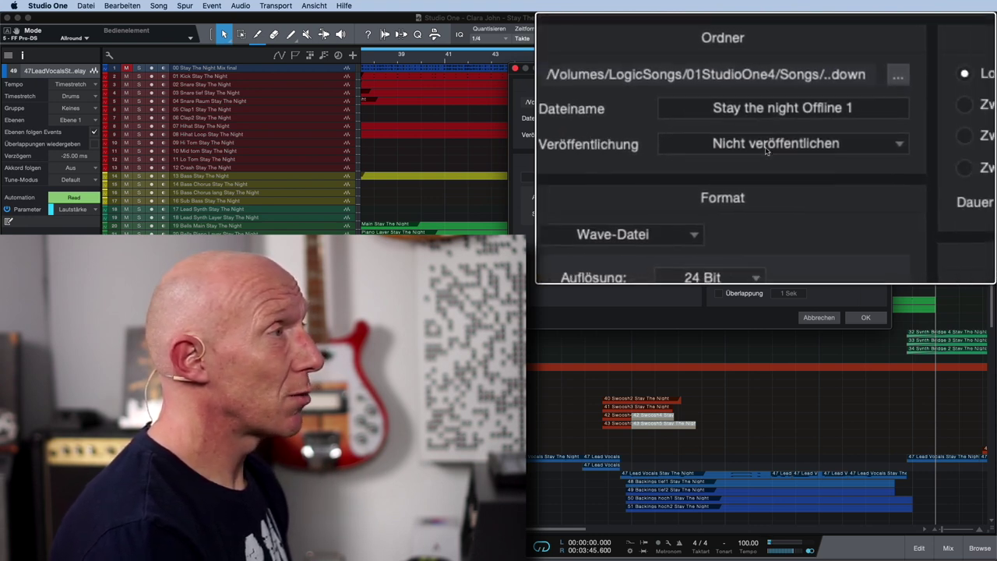
Step: Examine the publishing choices and the available audio file formats in the mix export settings
{"action": "left_click", "coordinate": [766, 151]}
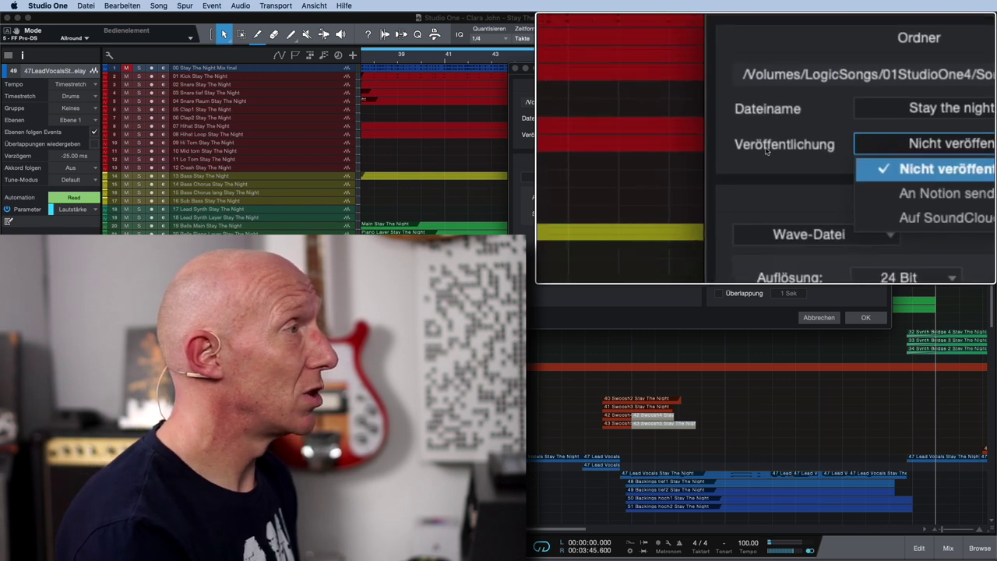
{"action": "left_click", "coordinate": [766, 150]}
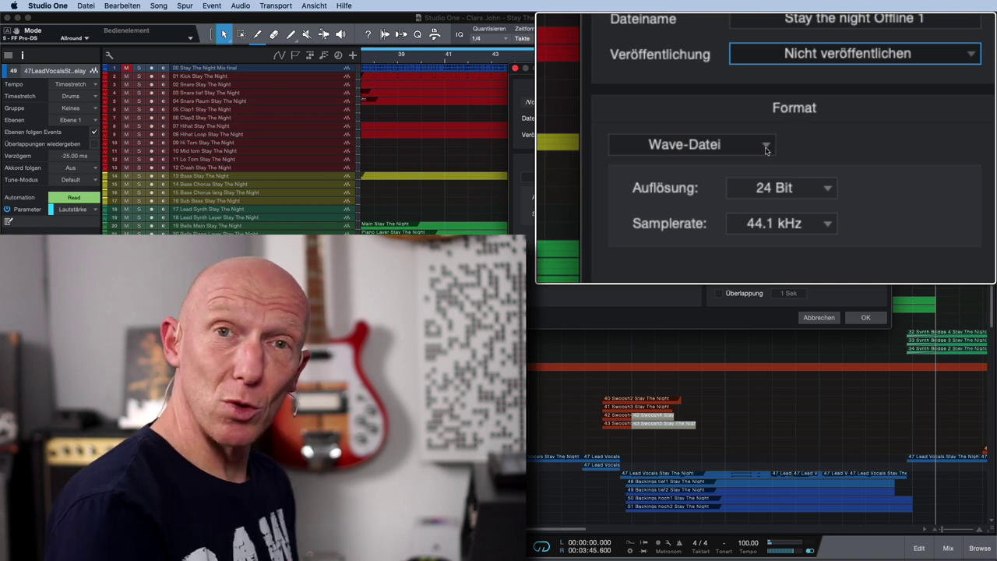
{"action": "left_click", "coordinate": [766, 147]}
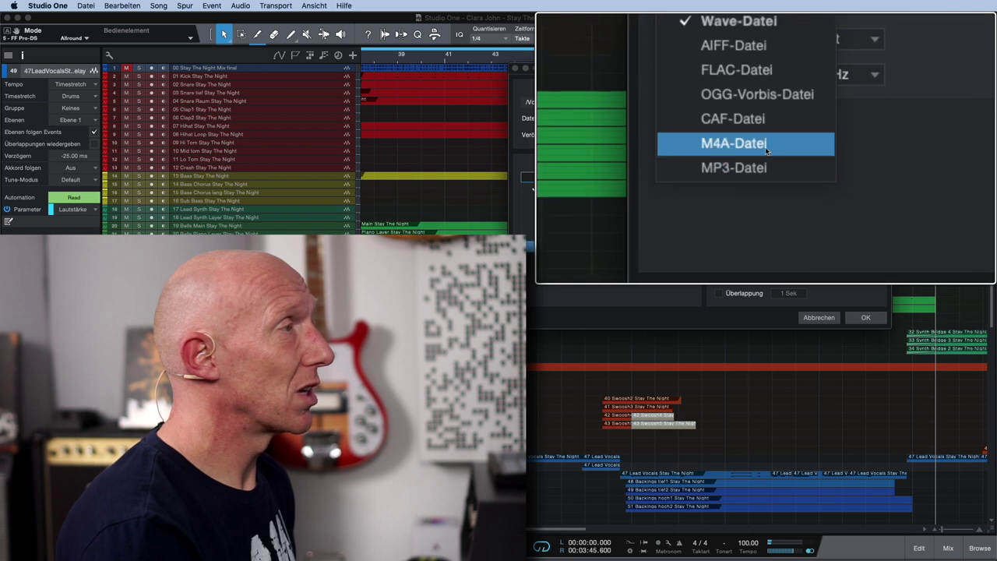
{"action": "left_click", "coordinate": [767, 150]}
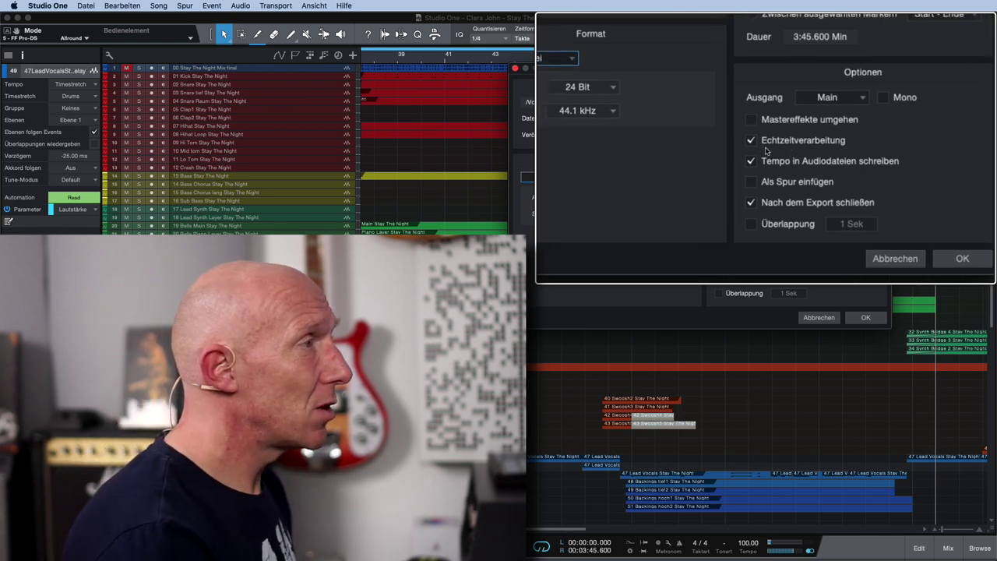
Step: Run an offline export of the mix as "Stay the night Offline 1" with Echtzeitverarbeitung disabled, and cancel it partway
{"action": "left_click", "coordinate": [764, 147]}
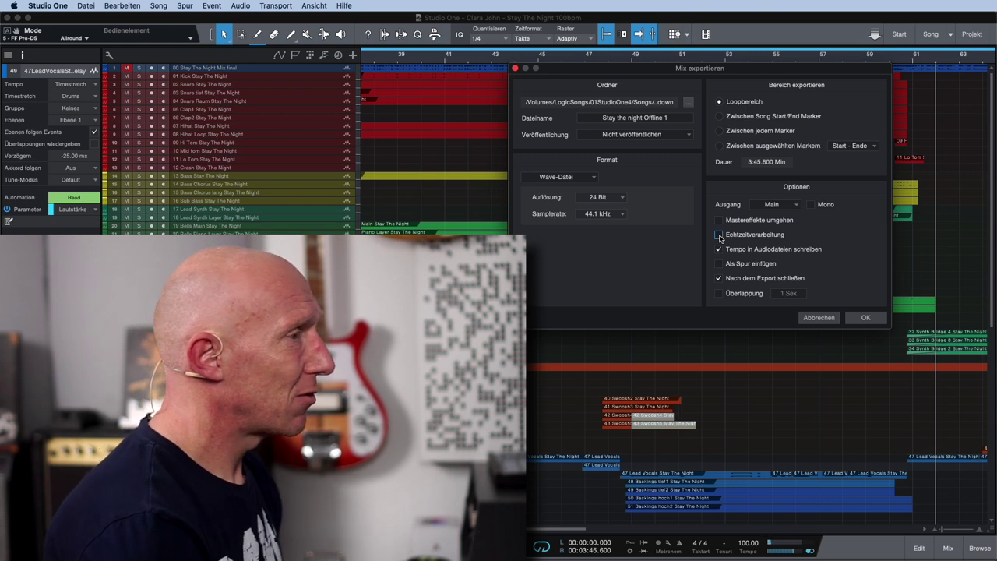
{"action": "left_click", "coordinate": [818, 318]}
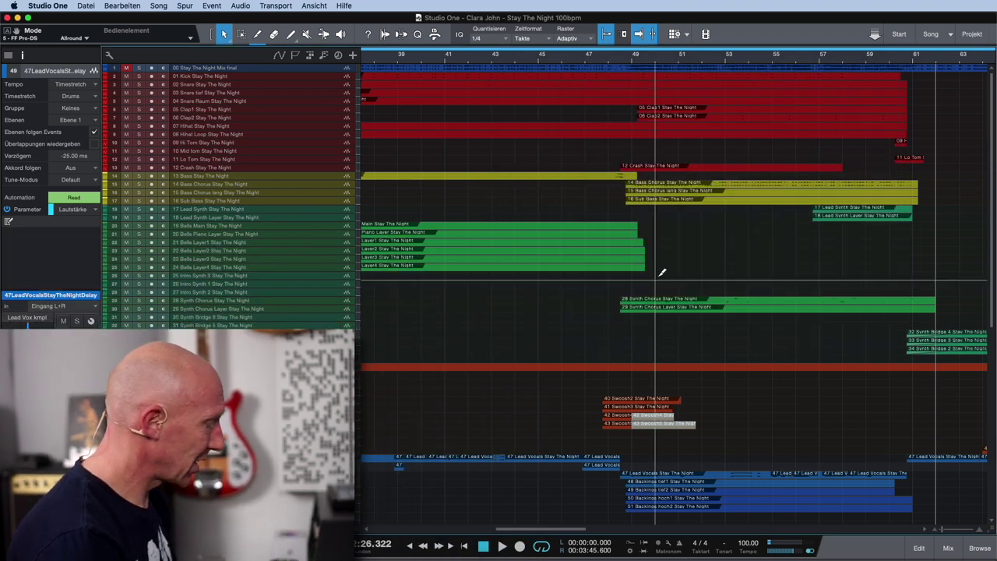
{"action": "key", "text": "super+e"}
{"action": "left_click", "coordinate": [719, 235]}
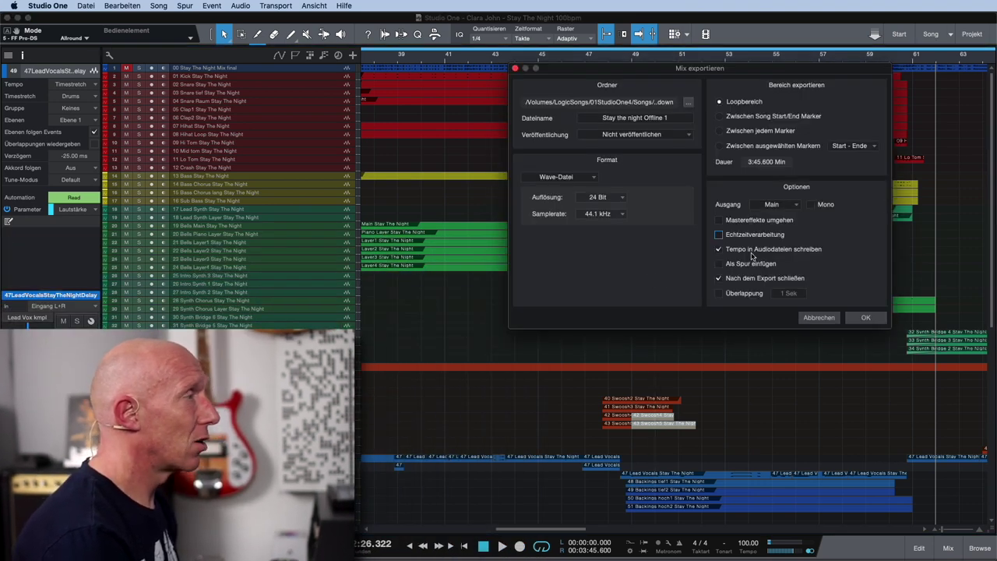
{"action": "left_click", "coordinate": [862, 318]}
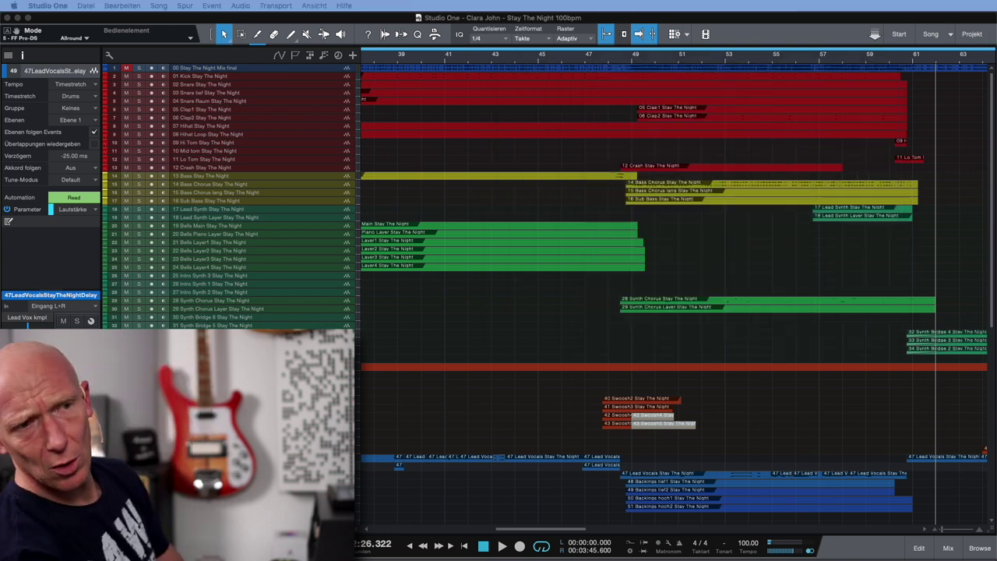
{"action": "left_click_drag", "start_coordinate": [396, 235], "coordinate": [752, 116]}
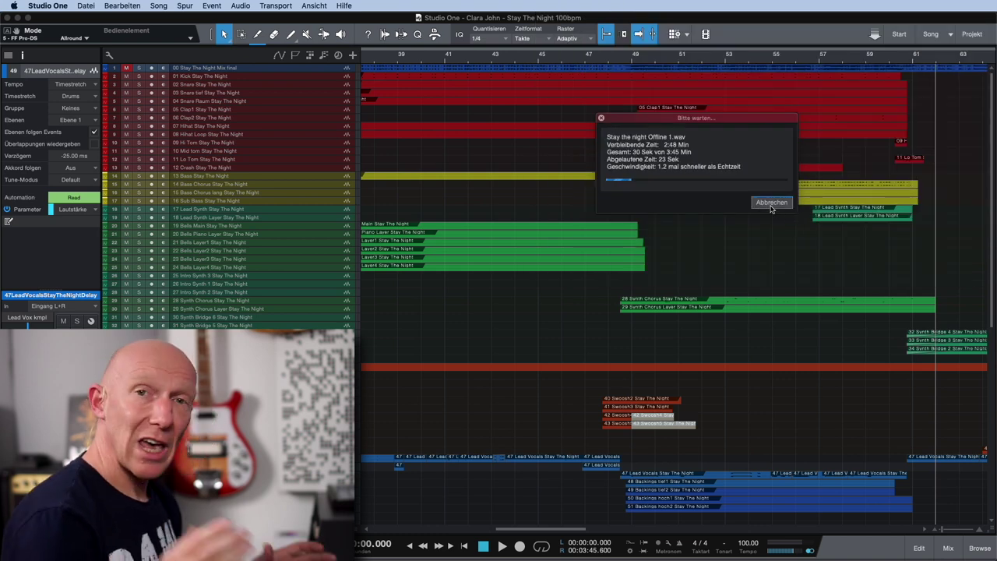
{"action": "left_click", "coordinate": [771, 202]}
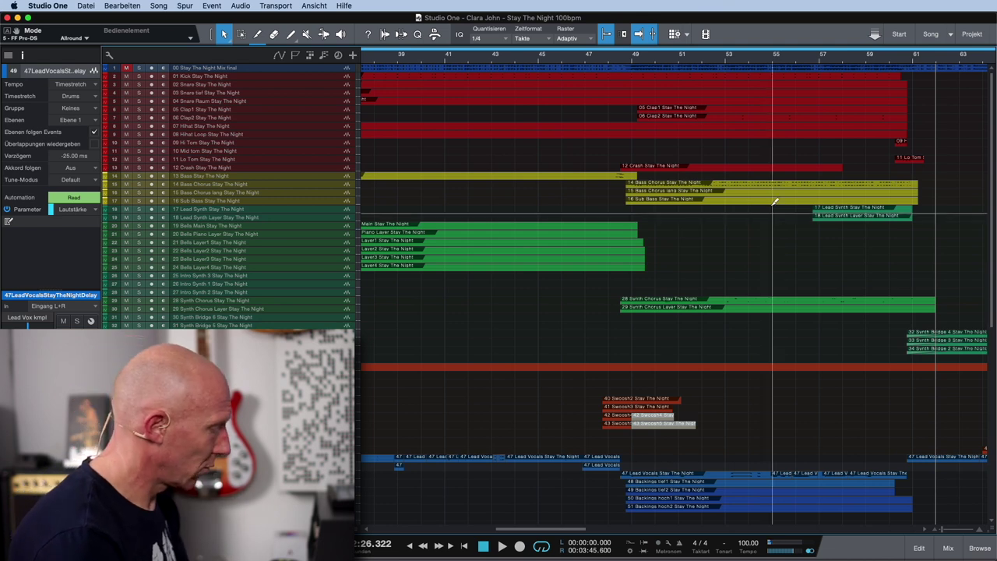
Step: Reopen the mix export settings, enable Echtzeitverarbeitung and set the file name to "Stay the night Realtime 1"
{"action": "key", "text": "super+e"}
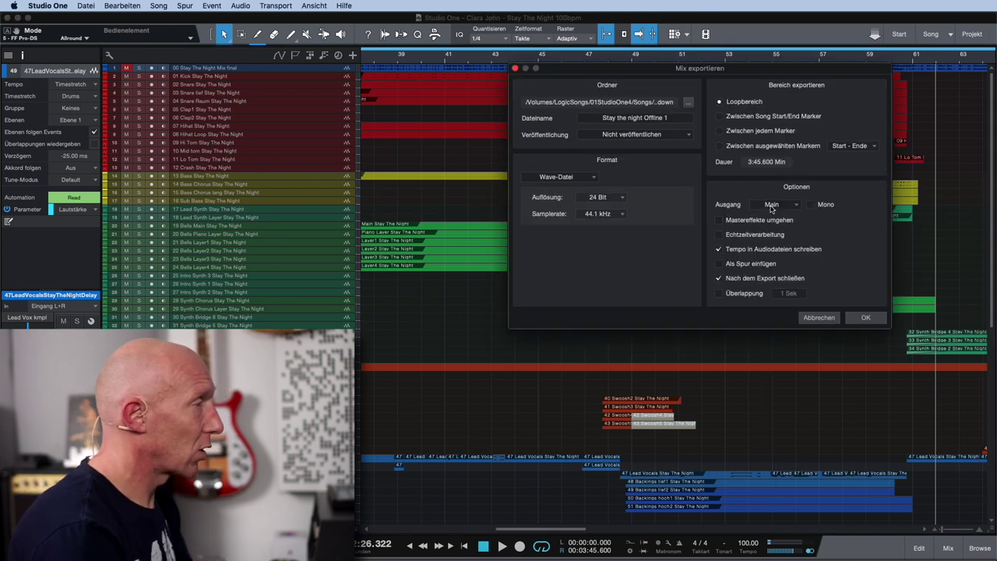
{"action": "left_click", "coordinate": [718, 235]}
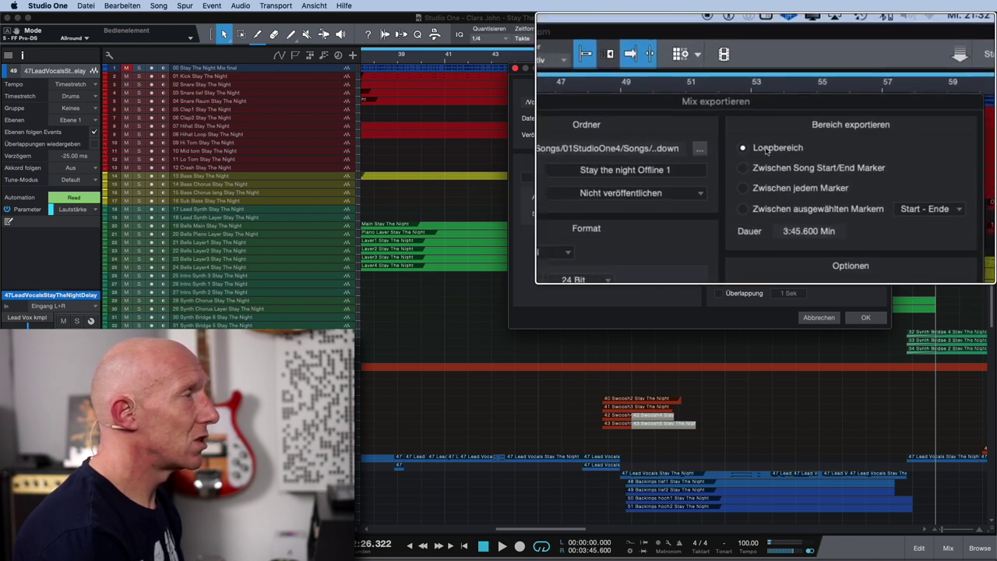
{"action": "left_click", "coordinate": [685, 157]}
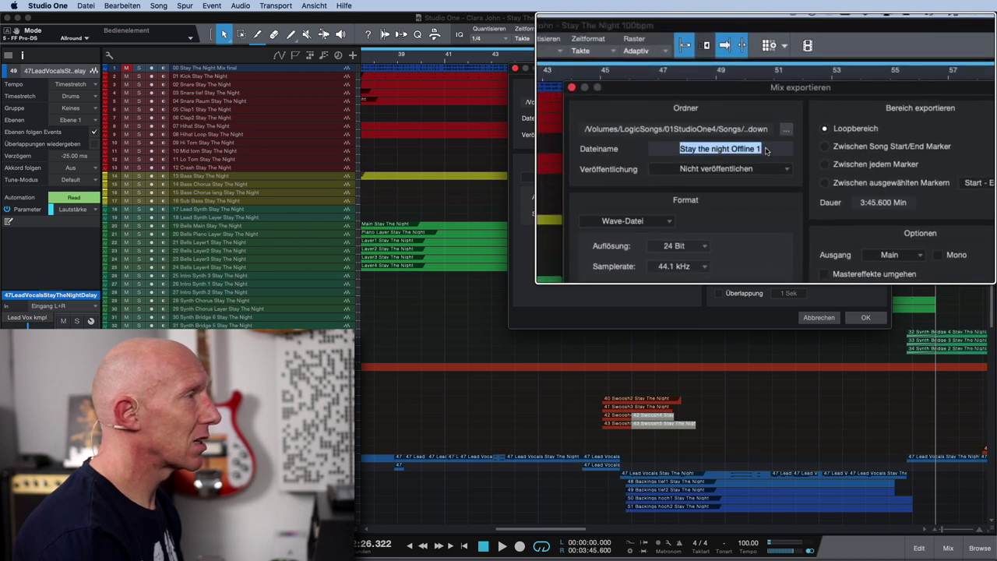
{"action": "left_click", "coordinate": [766, 148]}
{"action": "key", "text": "BackSpace"}
{"action": "key", "text": "BackSpace"}
{"action": "key", "text": "BackSpace"}
{"action": "key", "text": "BackSpace"}
{"action": "key", "text": "BackSpace"}
{"action": "key", "text": "BackSpace"}
{"action": "key", "text": "BackSpace"}
{"action": "key", "text": "BackSpace"}
{"action": "key", "text": "BackSpace"}
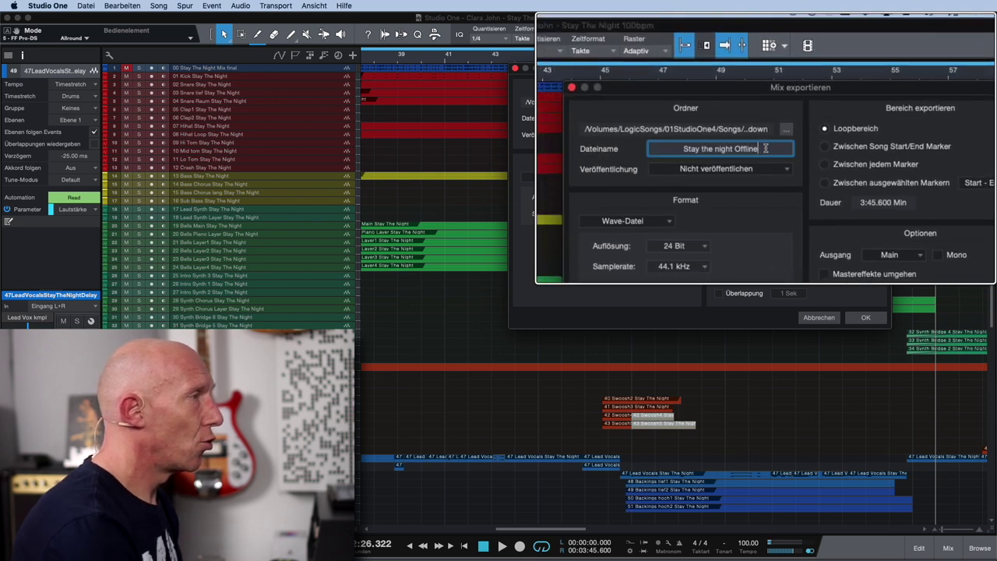
{"action": "type", "text": "E"}
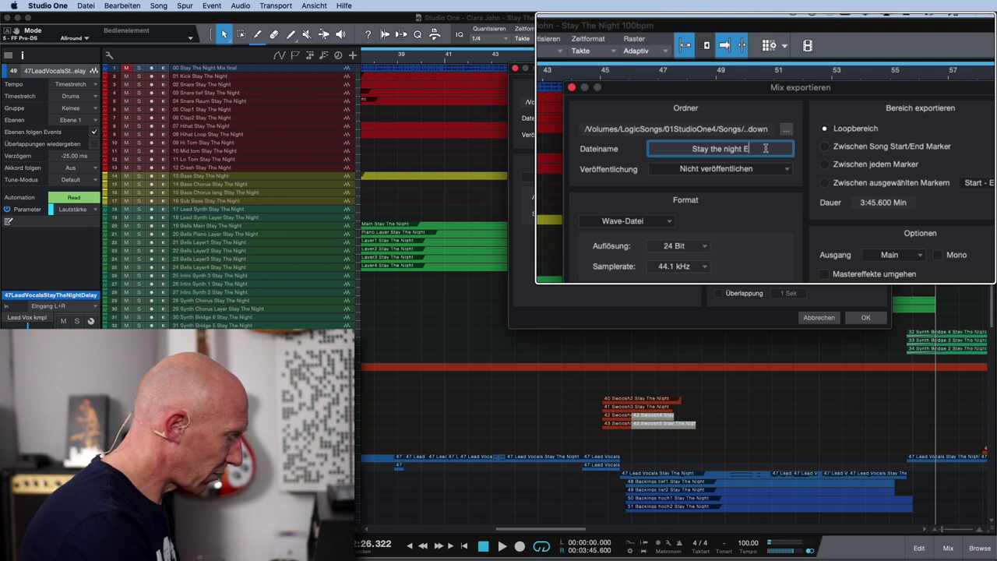
{"action": "key", "text": "BackSpace"}
{"action": "type", "text": "real"}
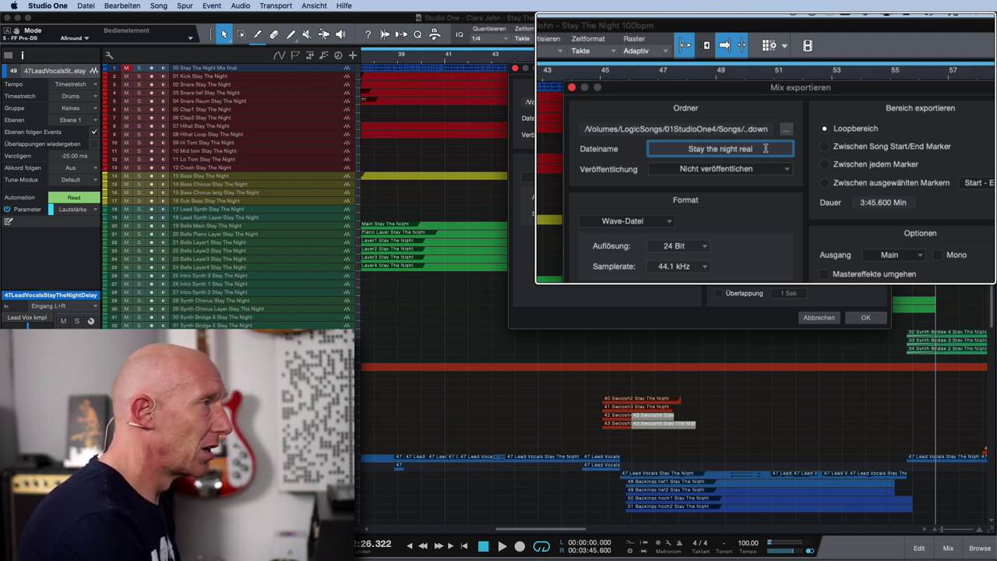
{"action": "key", "text": "BackSpace"}
{"action": "key", "text": "BackSpace"}
{"action": "key", "text": "BackSpace"}
{"action": "key", "text": "BackSpace"}
{"action": "type", "text": "Realtime"}
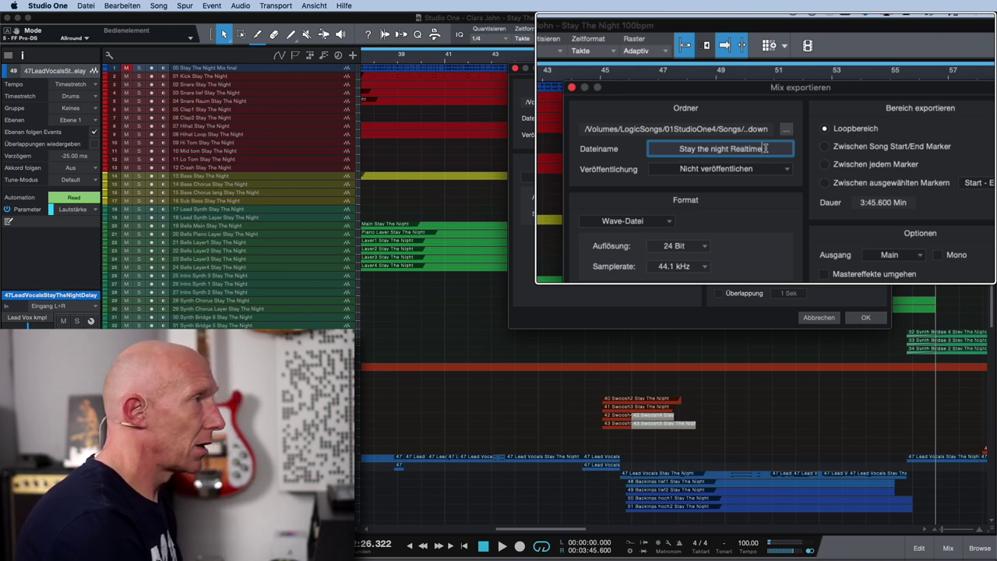
{"action": "type", "text": " 1"}
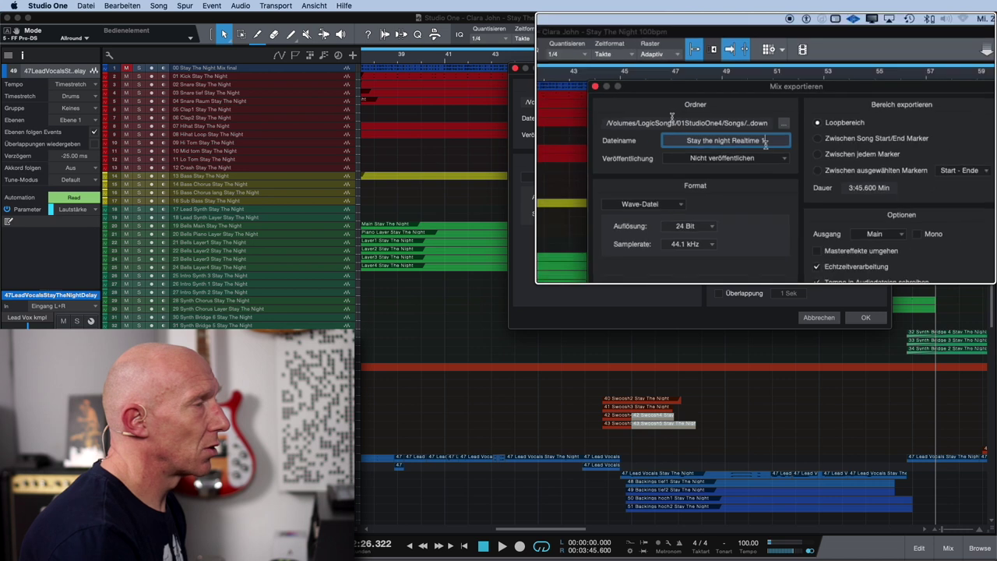
Step: Start the realtime export of the mix, reposition its progress window and cancel the export partway
{"action": "left_click", "coordinate": [865, 319]}
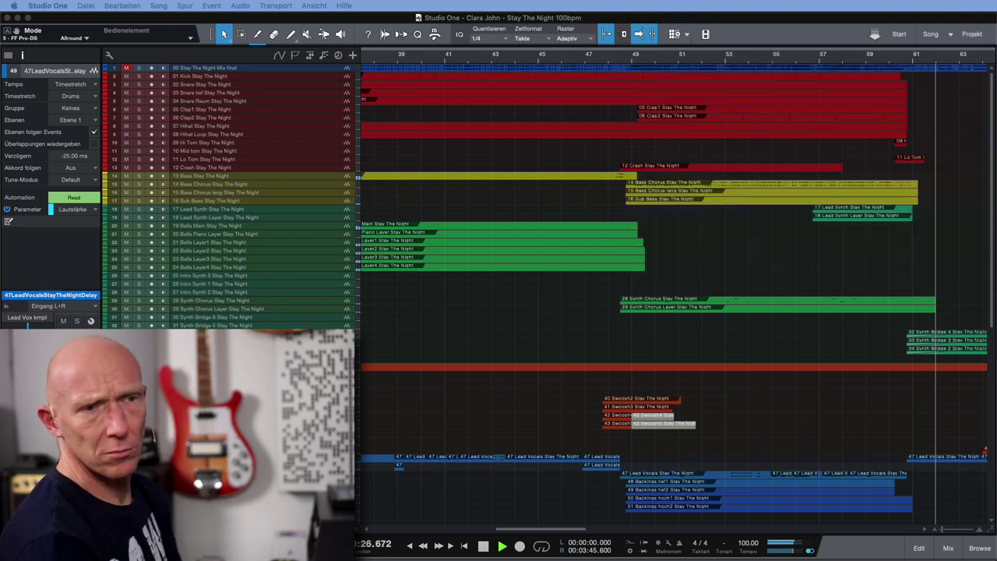
{"action": "left_click_drag", "start_coordinate": [809, 155], "coordinate": [741, 111]}
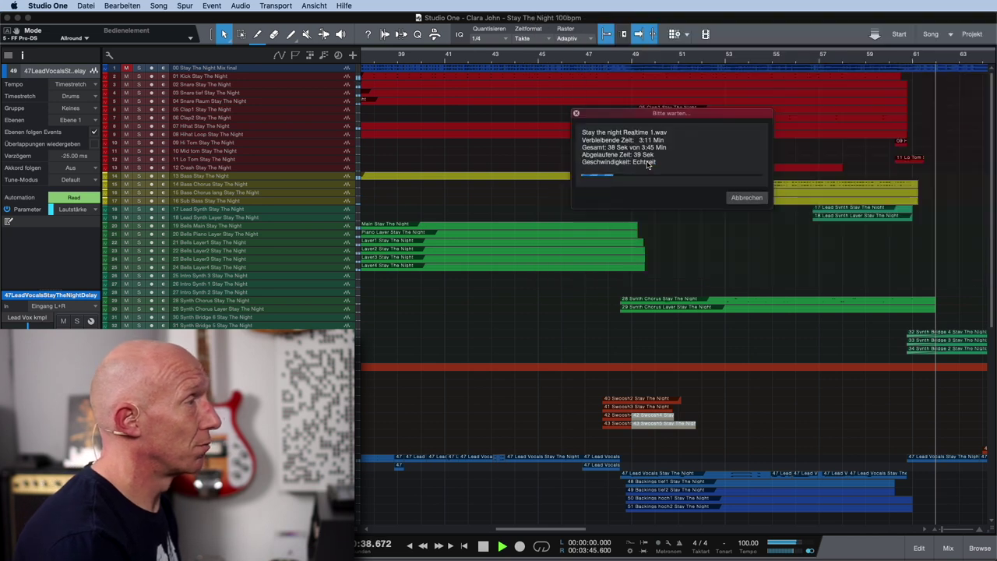
{"action": "left_click", "coordinate": [747, 198]}
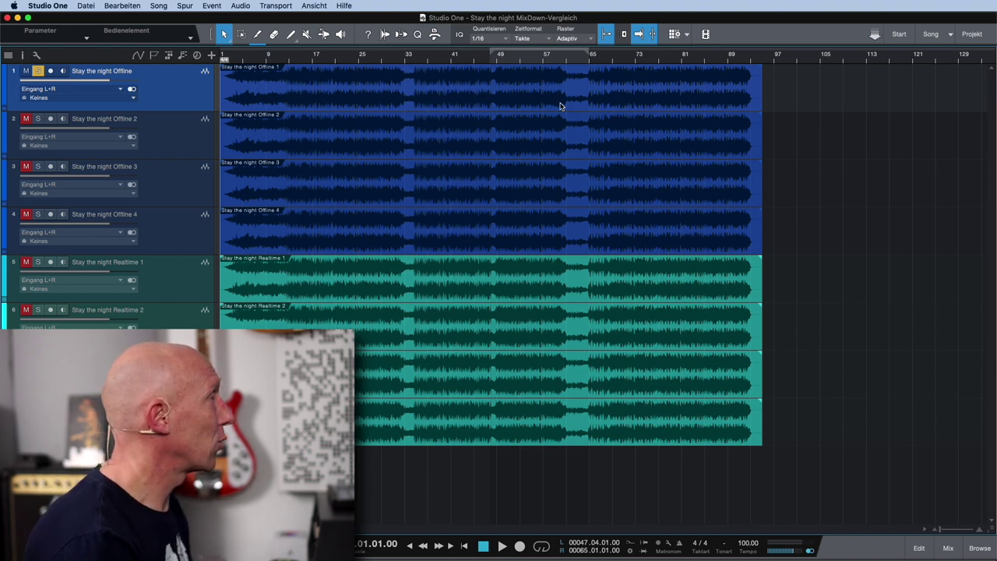
Step: Set the playback position to the loop start, enable looping and play the soloed Stay the night Offline track
{"action": "key", "text": "KP_1"}
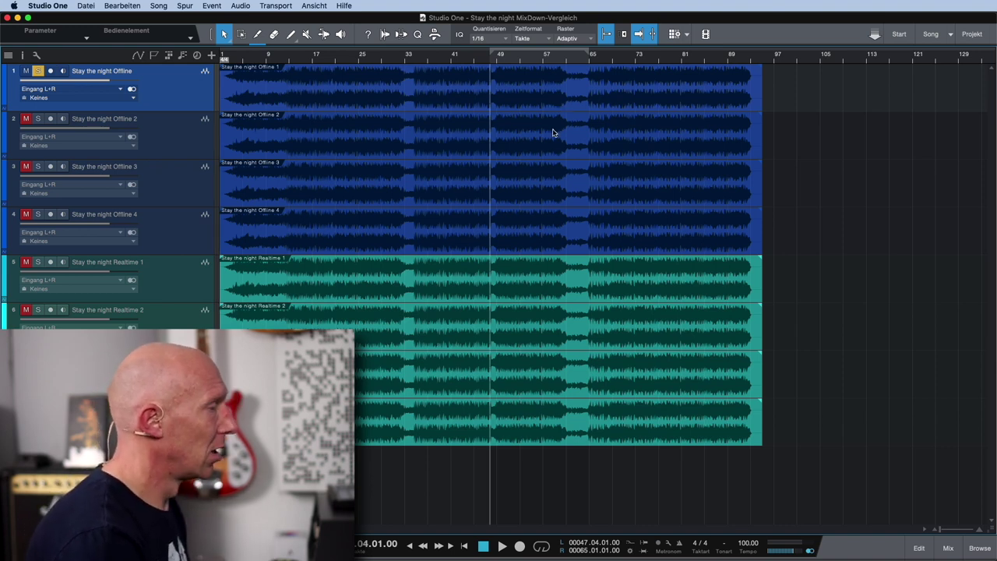
{"action": "left_click", "coordinate": [540, 546]}
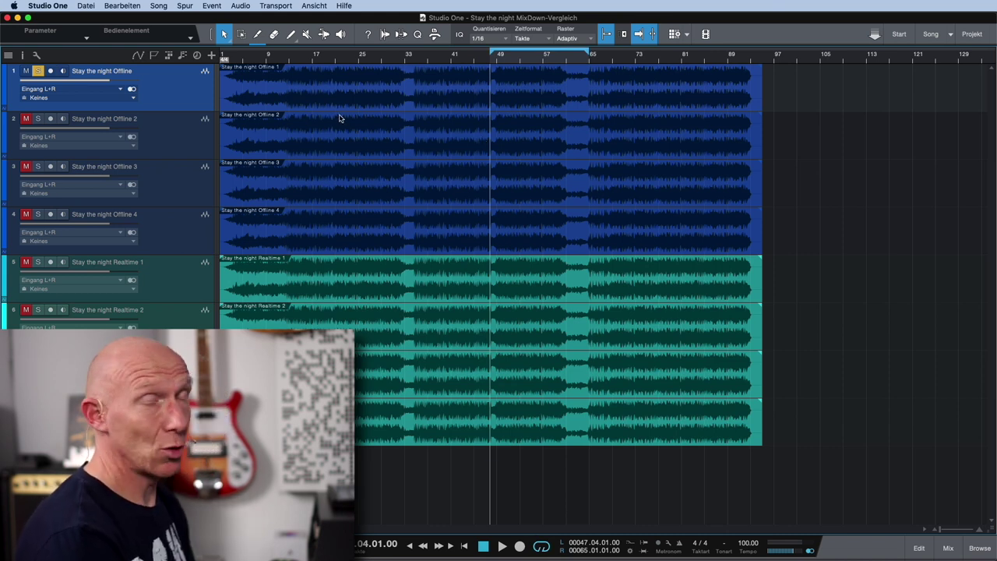
{"action": "key", "text": "space"}
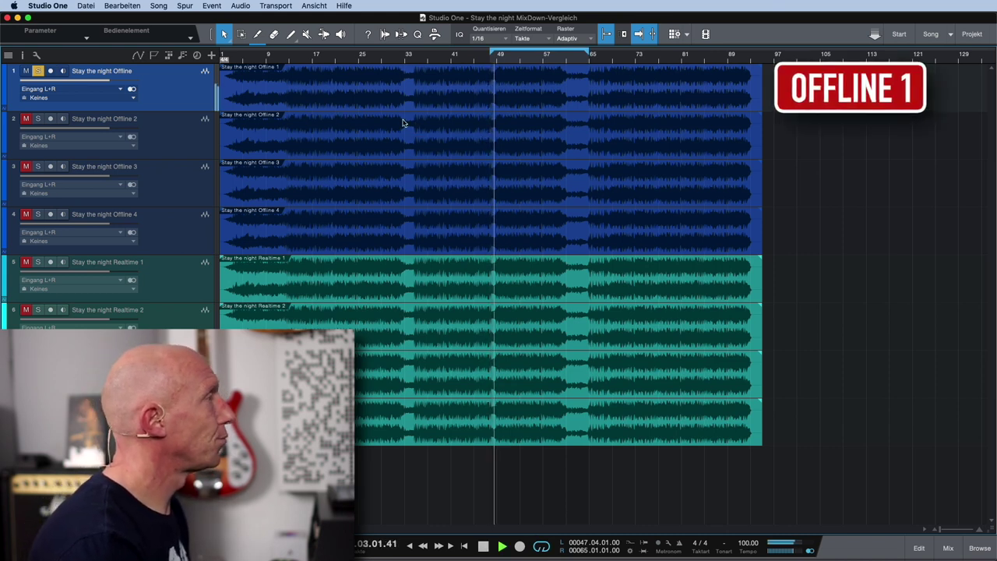
Step: Solo Stay the night Offline 2, Offline 3 and Offline 4 one after another during looped playback, and stop playback
{"action": "left_click", "coordinate": [38, 119]}
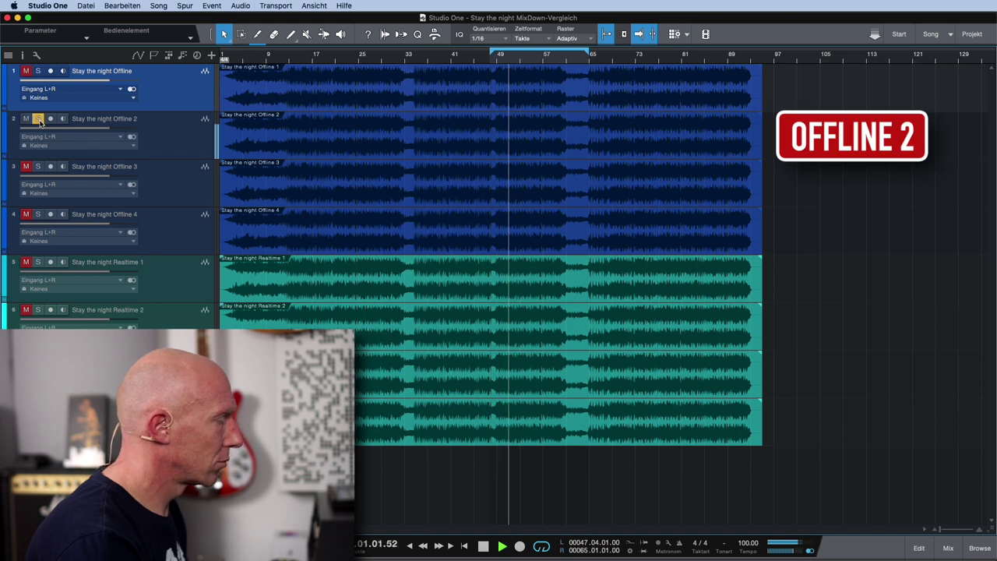
{"action": "left_click", "coordinate": [38, 167]}
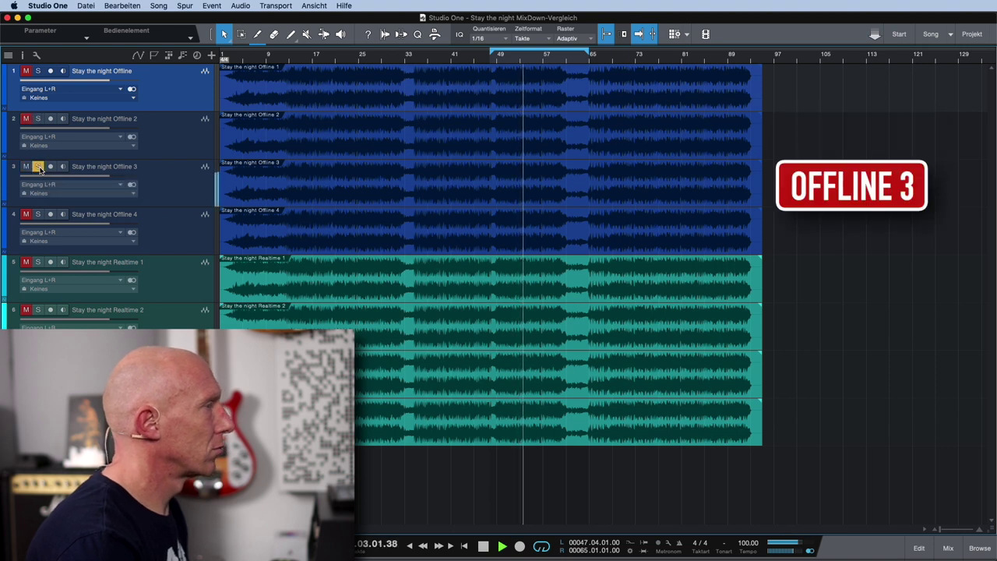
{"action": "left_click", "coordinate": [38, 214]}
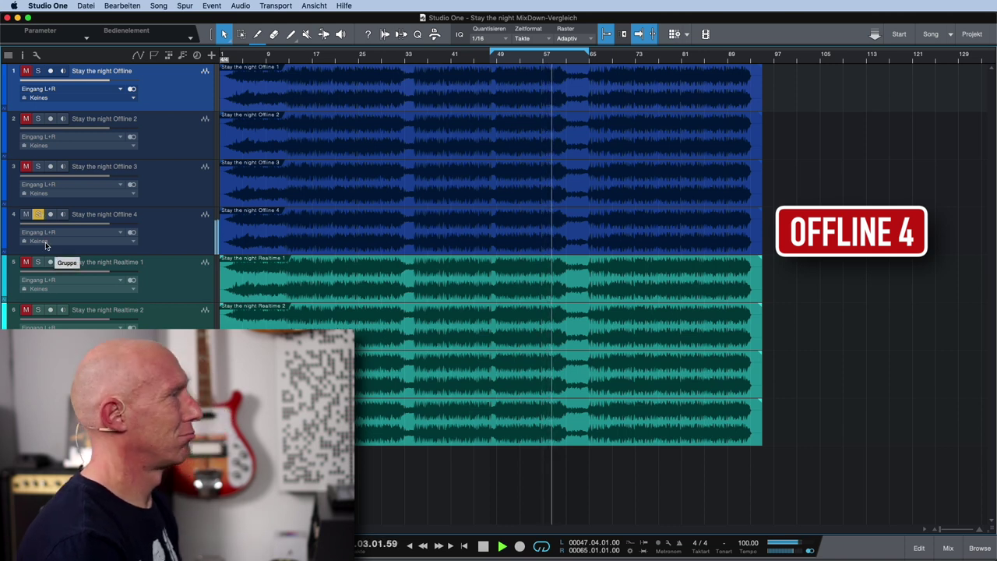
{"action": "key", "text": "space"}
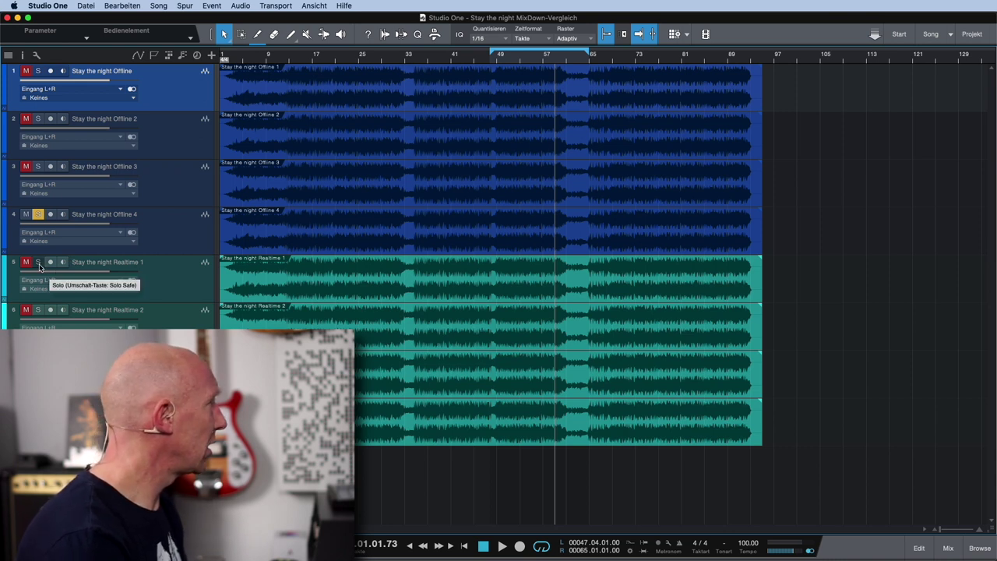
Step: Play the loop with Stay the night Realtime 1 soloed, switch the solo through the other Realtime tracks up to Realtime 4, and stop playback
{"action": "left_click", "coordinate": [38, 262]}
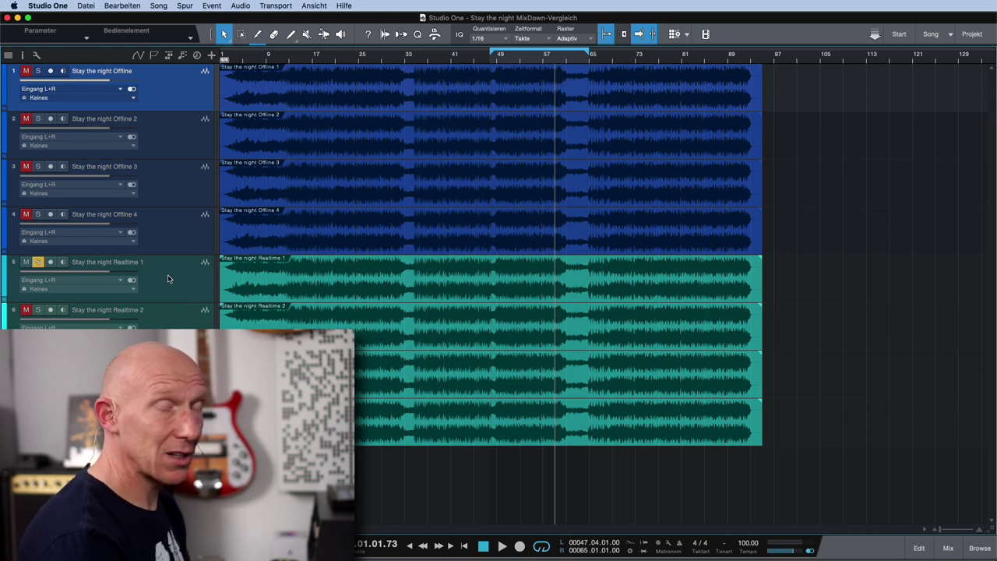
{"action": "key", "text": "space"}
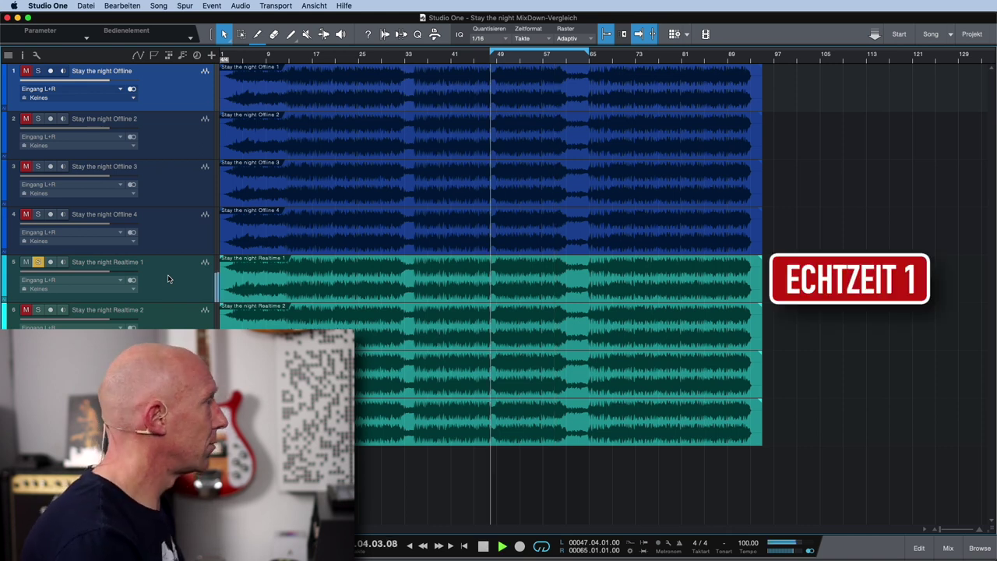
{"action": "left_click", "coordinate": [39, 310]}
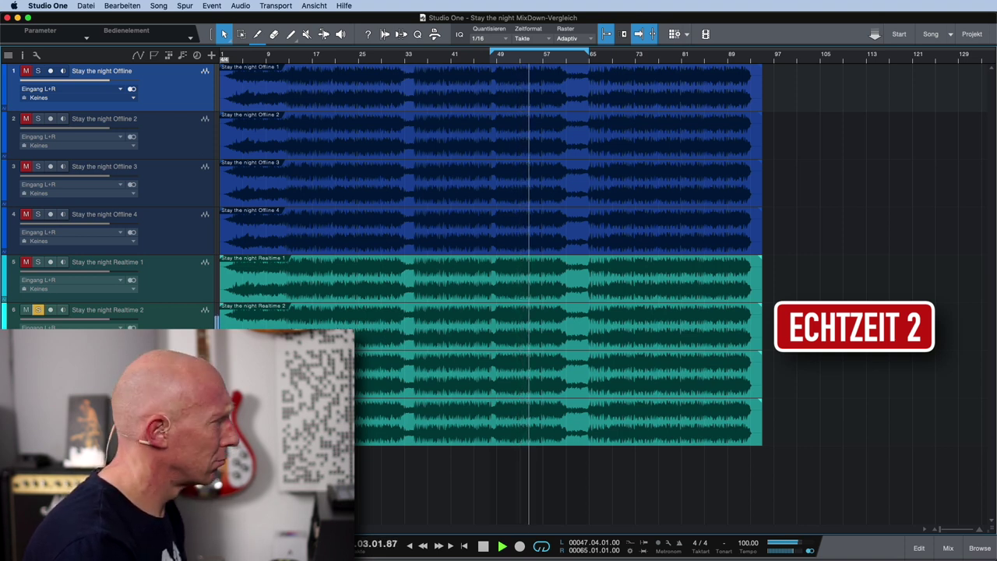
{"action": "left_click", "coordinate": [38, 358]}
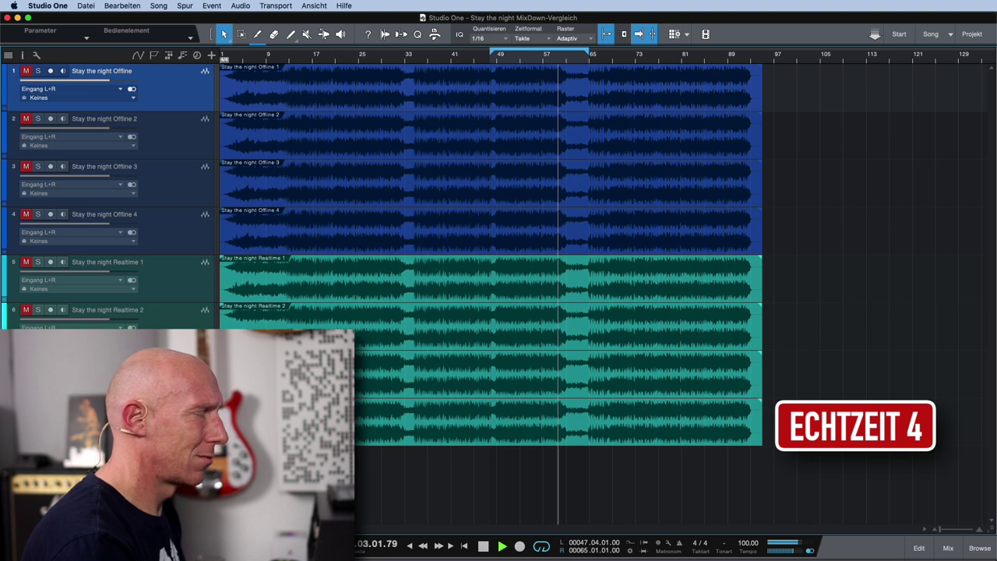
{"action": "key", "text": "space"}
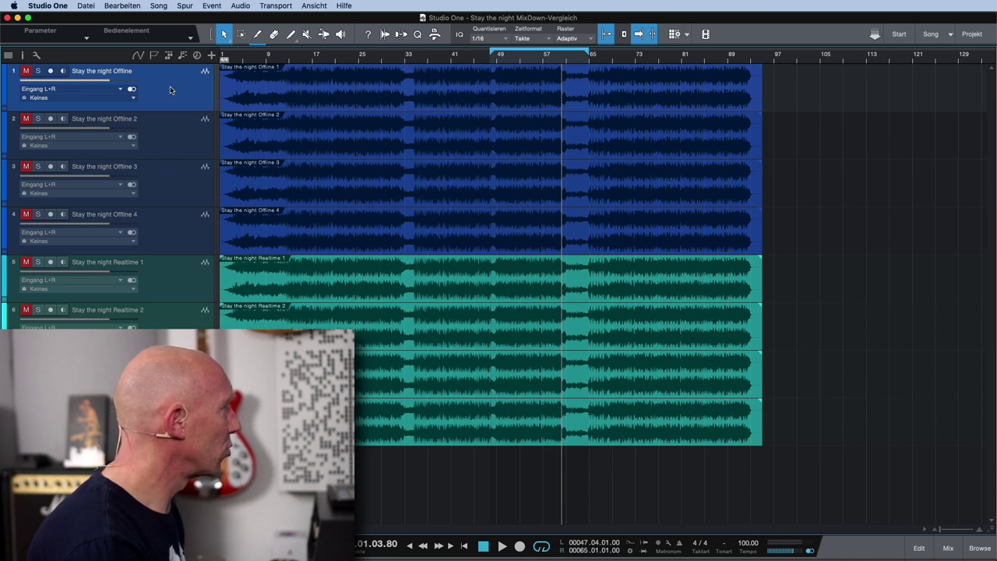
Step: Play from the loop start and compare Stay the night Offline with Realtime 1 by alternating the solo between them, and stop playback
{"action": "key", "text": "KP_1"}
{"action": "key", "text": "space"}
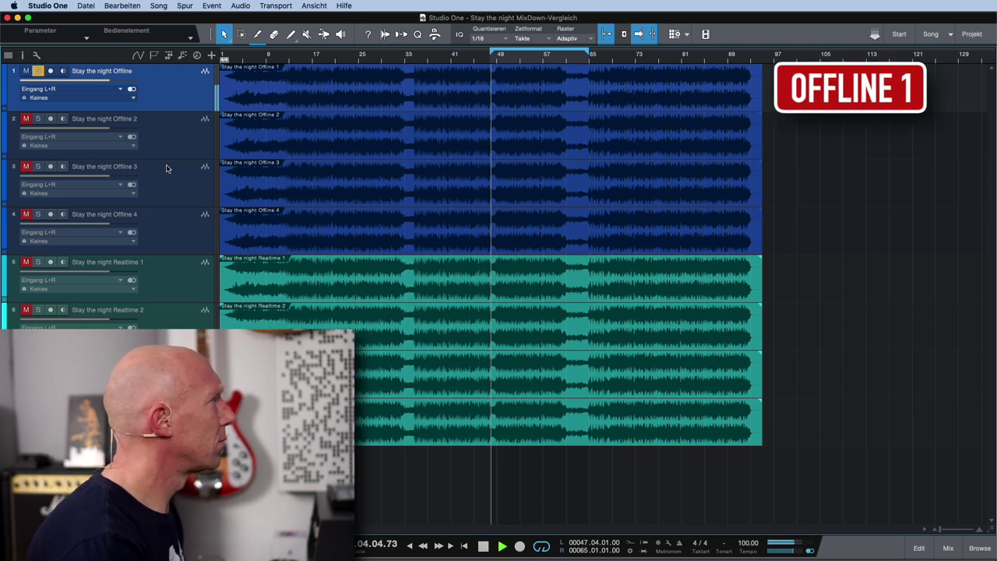
{"action": "left_click", "coordinate": [38, 262]}
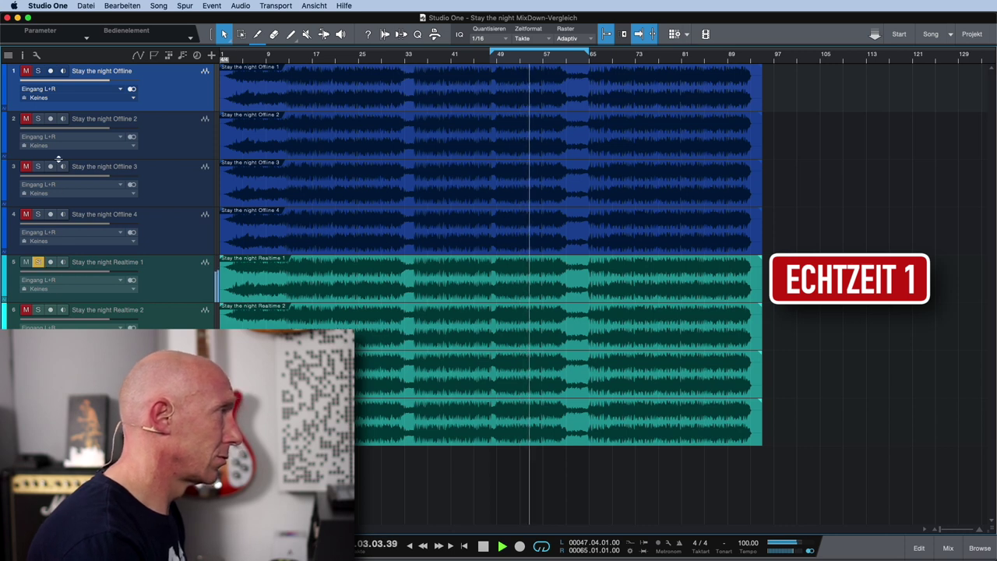
{"action": "left_click", "coordinate": [38, 71]}
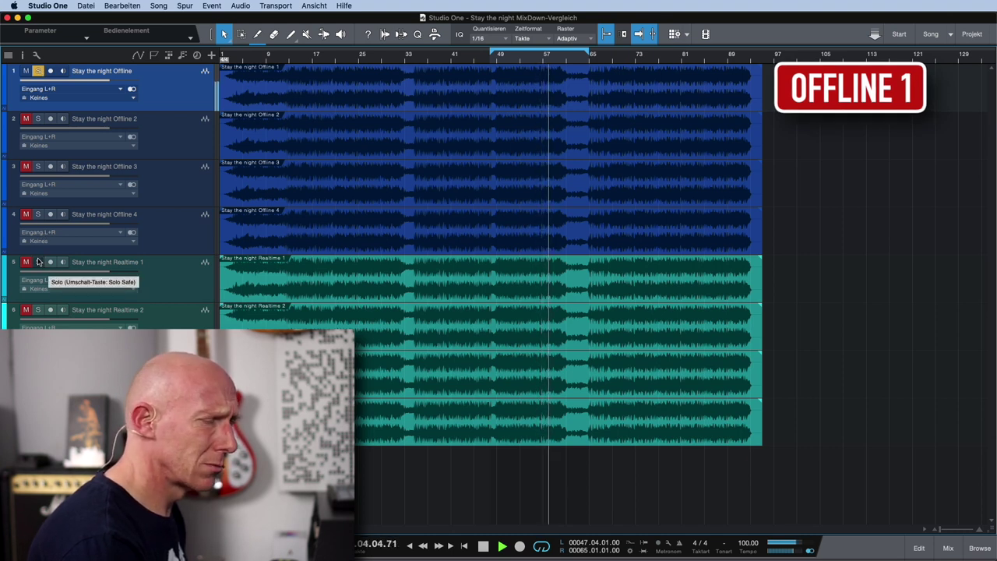
{"action": "left_click", "coordinate": [38, 262]}
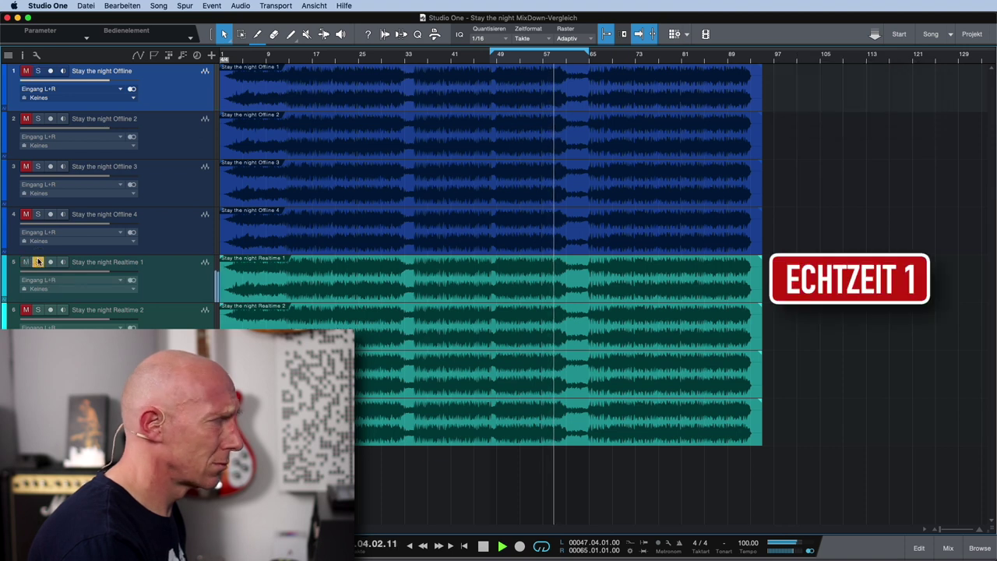
{"action": "mouse_move", "coordinate": [107, 271]}
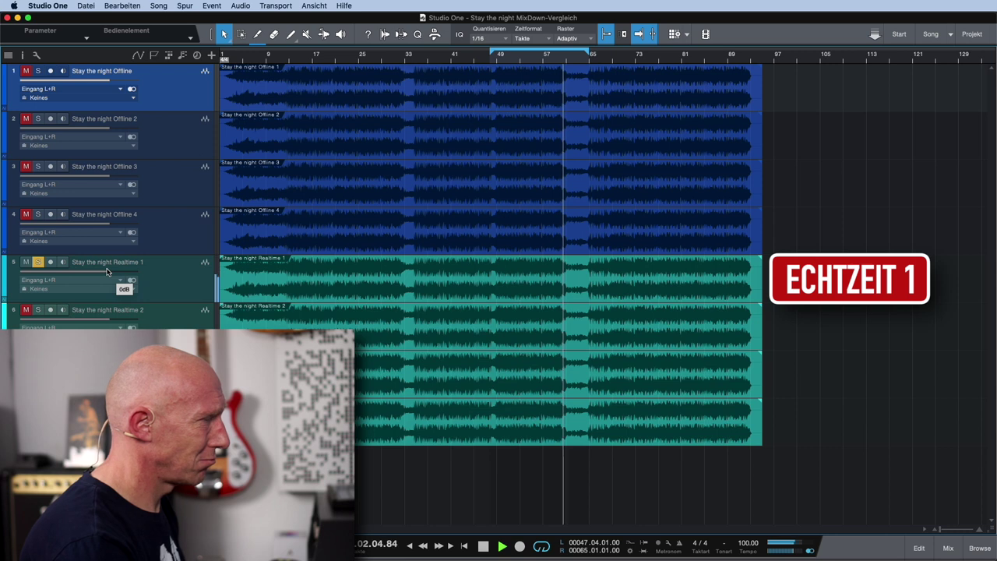
{"action": "key", "text": "space"}
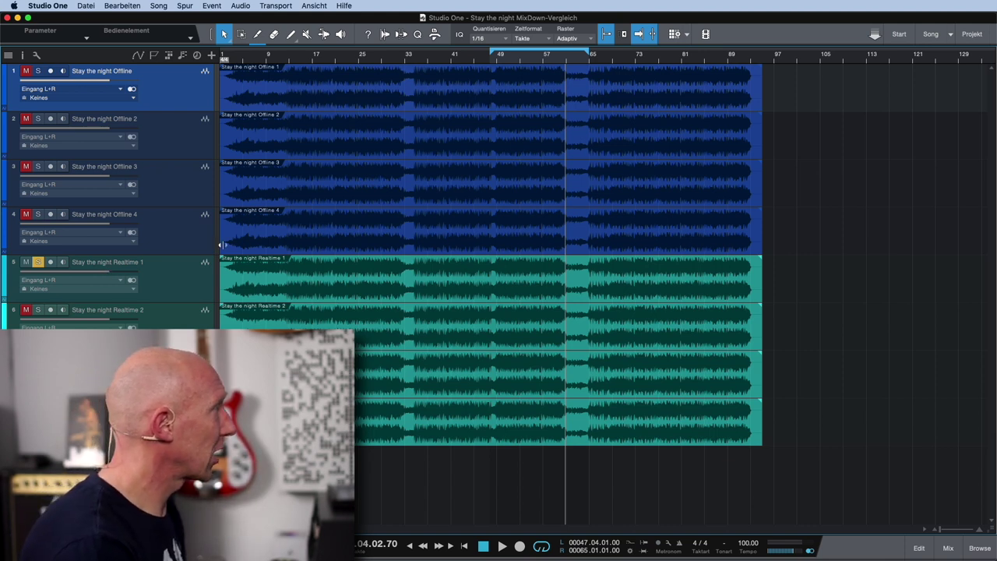
Step: Set the playback cursor exactly on the sharp downward transient just after 4.4 in the Stay the night Offline waveform
{"action": "scroll", "coordinate": [236, 94], "scroll_direction": "up", "scroll_amount": 5}
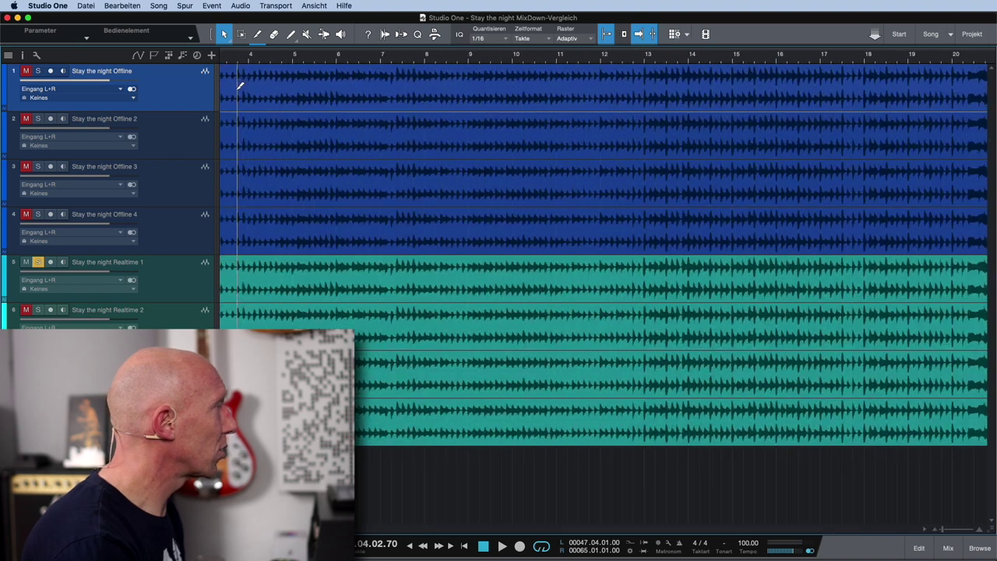
{"action": "scroll", "coordinate": [394, 126], "scroll_direction": "up", "scroll_amount": 4}
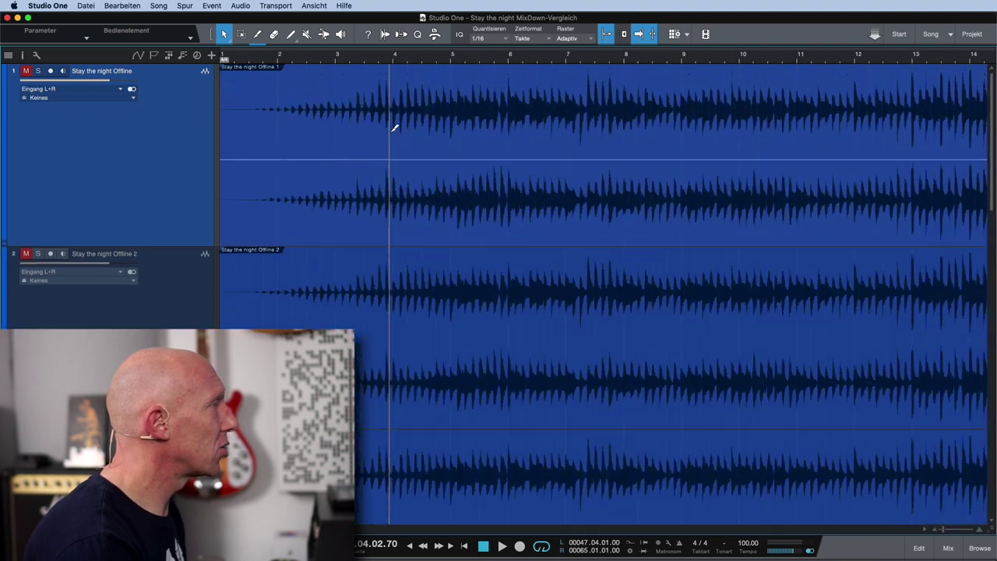
{"action": "scroll", "coordinate": [433, 180], "scroll_direction": "up", "scroll_amount": 8}
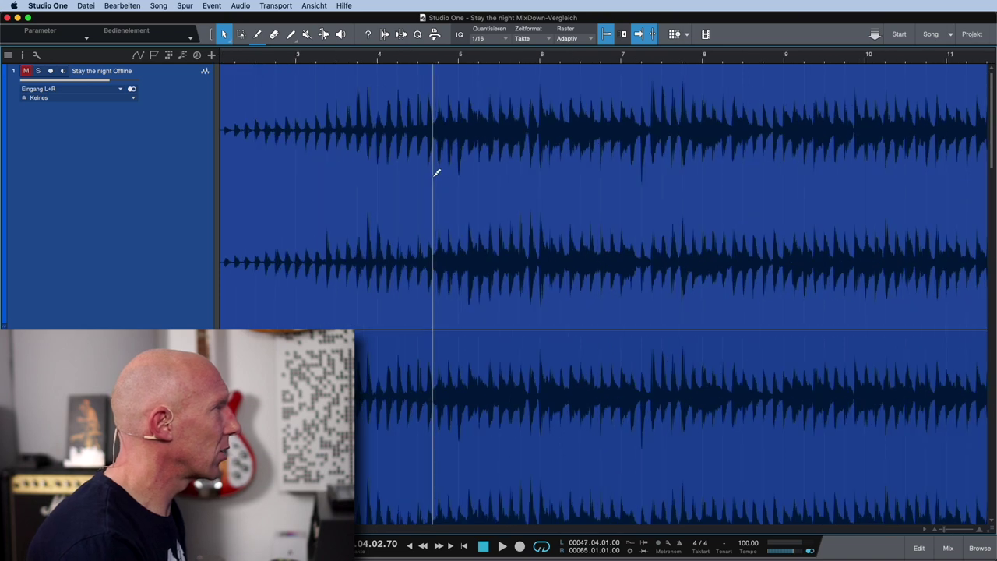
{"action": "scroll", "coordinate": [435, 176], "scroll_direction": "up", "scroll_amount": 3}
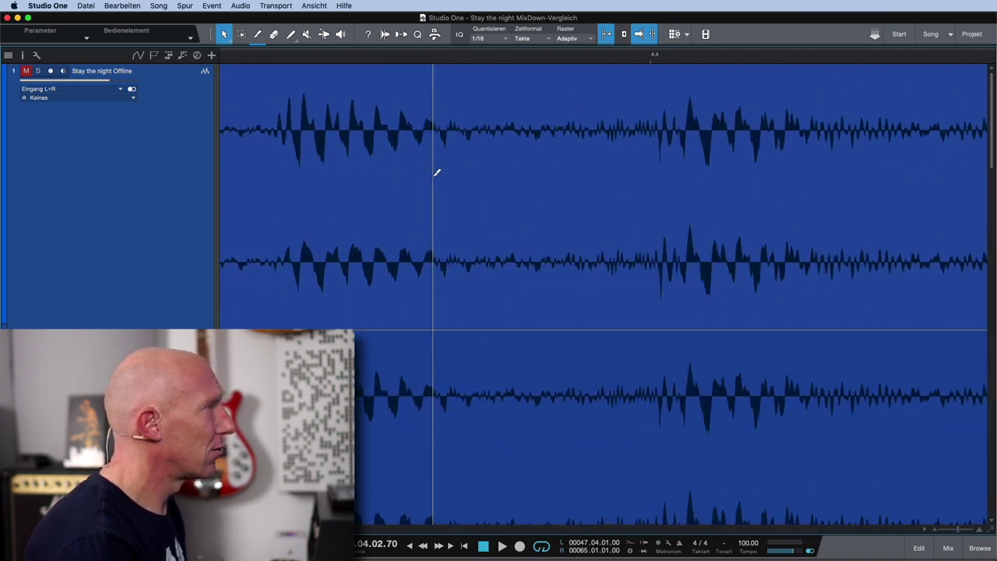
{"action": "scroll", "coordinate": [433, 179], "scroll_direction": "down", "scroll_amount": 2}
{"action": "scroll", "coordinate": [433, 180], "scroll_direction": "right", "scroll_amount": 3}
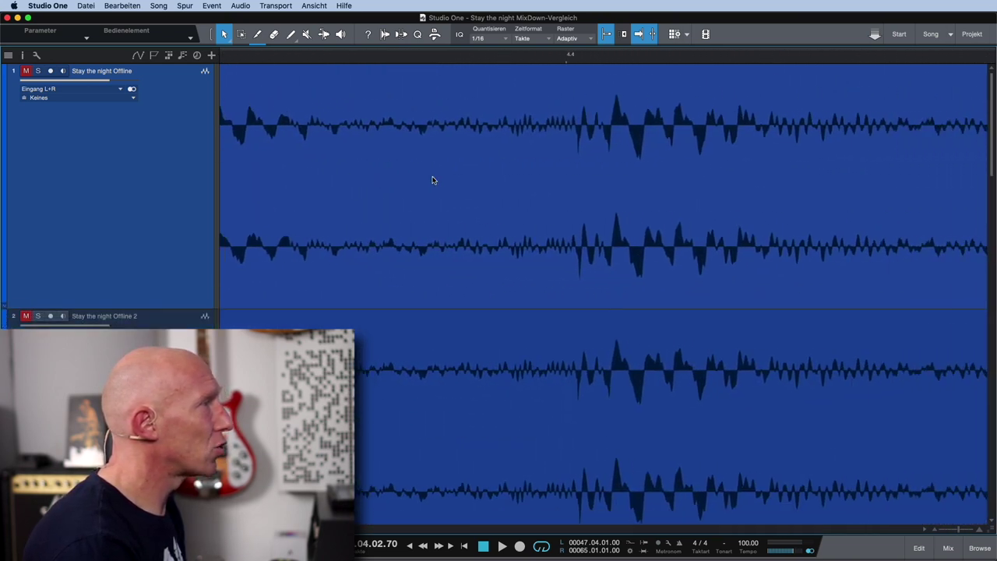
{"action": "left_click", "coordinate": [565, 64]}
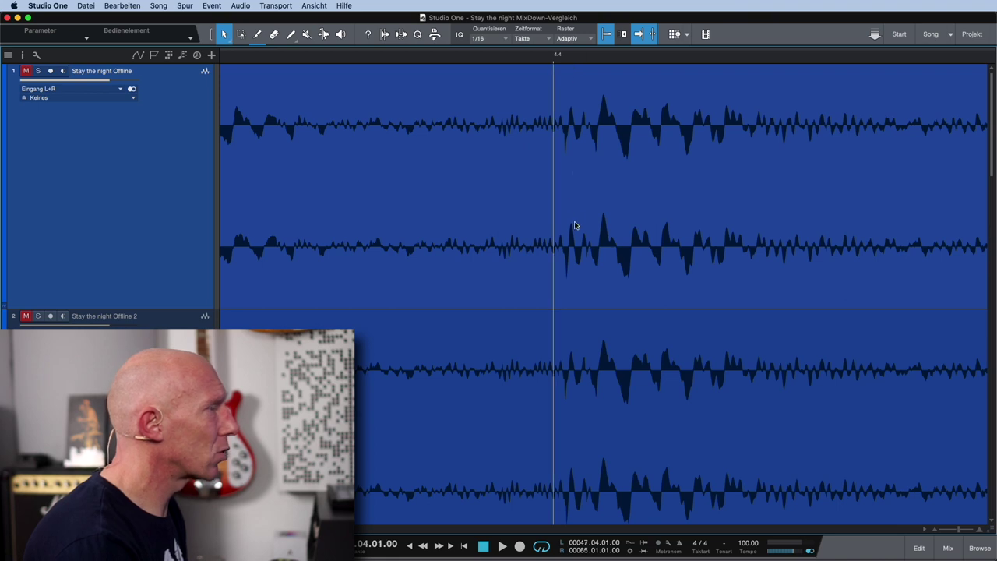
{"action": "left_click", "coordinate": [566, 62]}
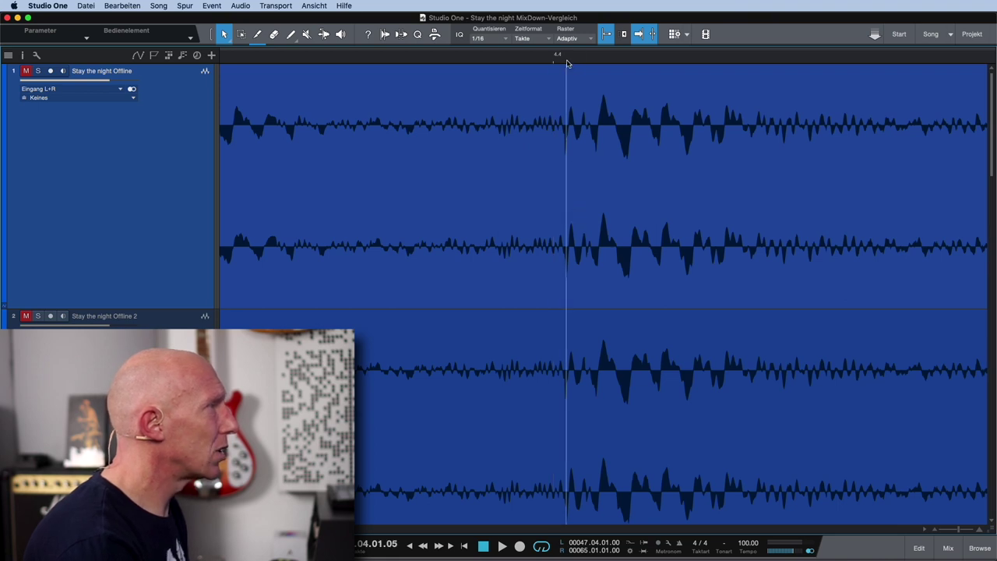
{"action": "scroll", "coordinate": [574, 225], "scroll_direction": "up", "scroll_amount": 5}
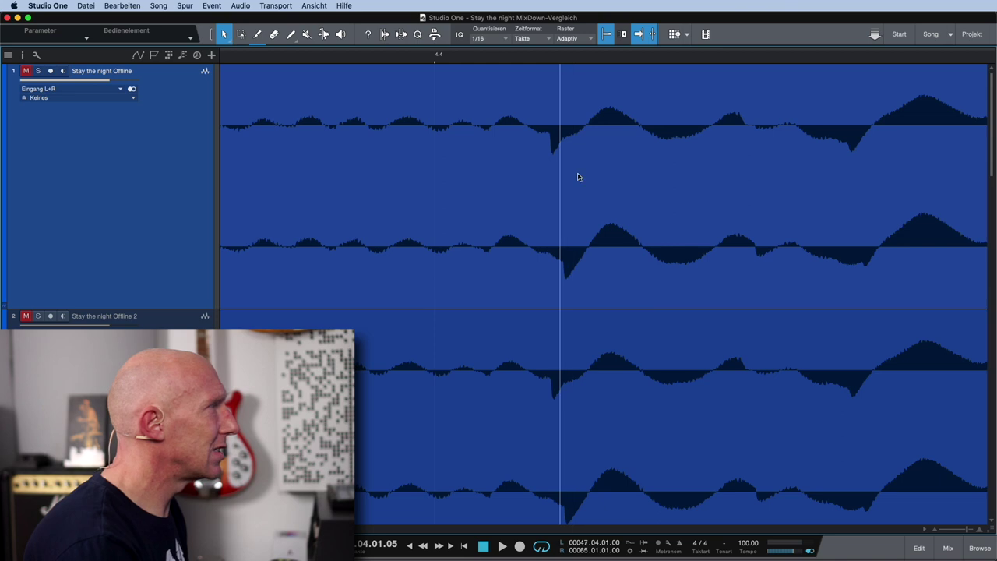
{"action": "left_click", "coordinate": [552, 62]}
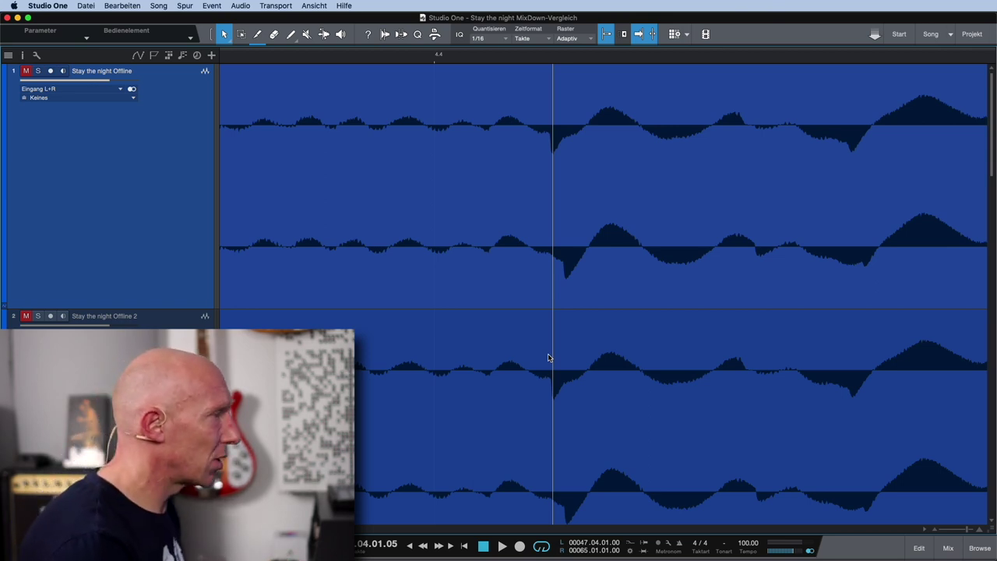
Step: Compare the transient's position against the playback cursor on the Offline 2, Offline 3 and Offline 4 tracks
{"action": "scroll", "coordinate": [547, 357], "scroll_direction": "down", "scroll_amount": 3}
{"action": "scroll", "coordinate": [548, 358], "scroll_direction": "down", "scroll_amount": 2}
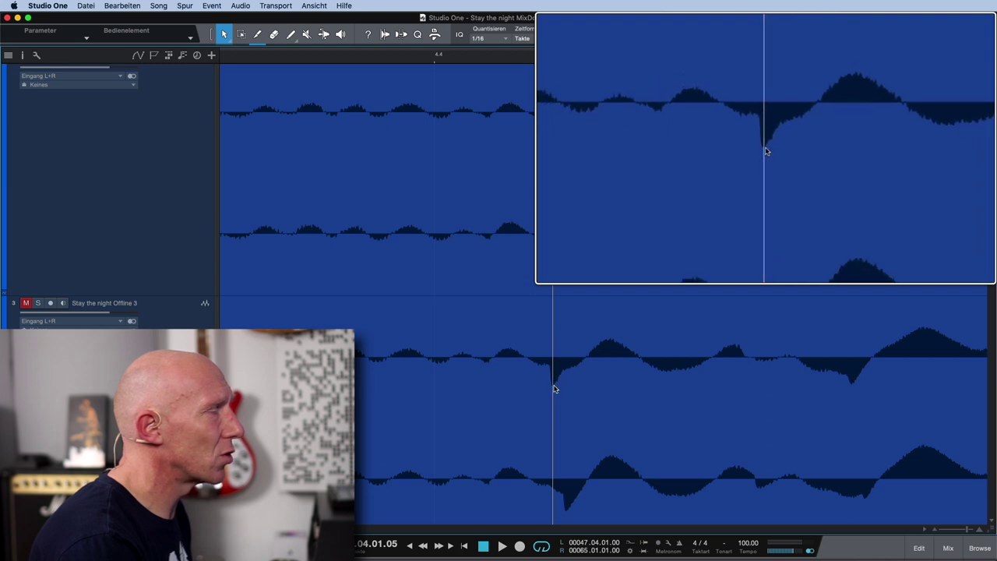
{"action": "scroll", "coordinate": [554, 388], "scroll_direction": "down", "scroll_amount": 10}
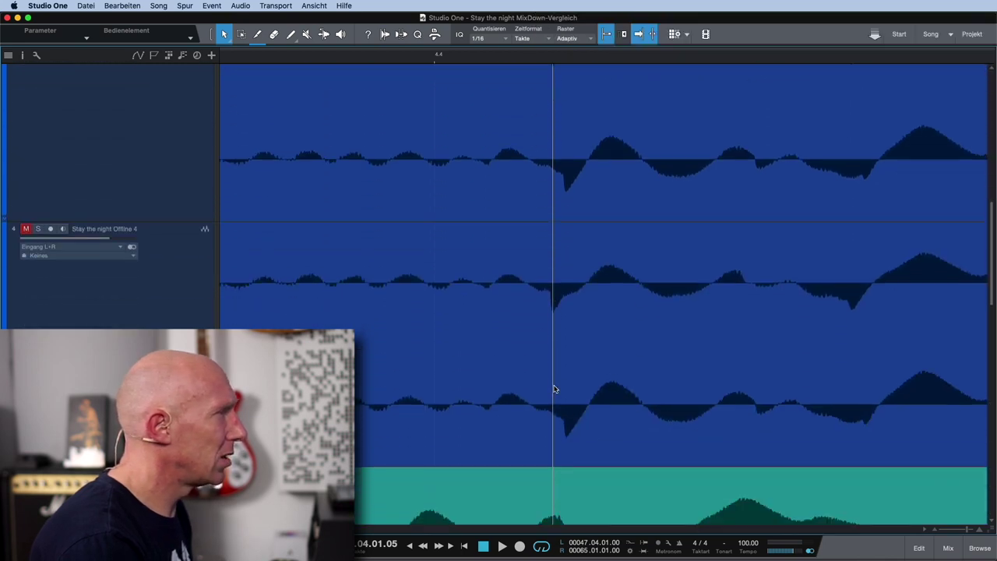
{"action": "scroll", "coordinate": [555, 388], "scroll_direction": "up", "scroll_amount": 4}
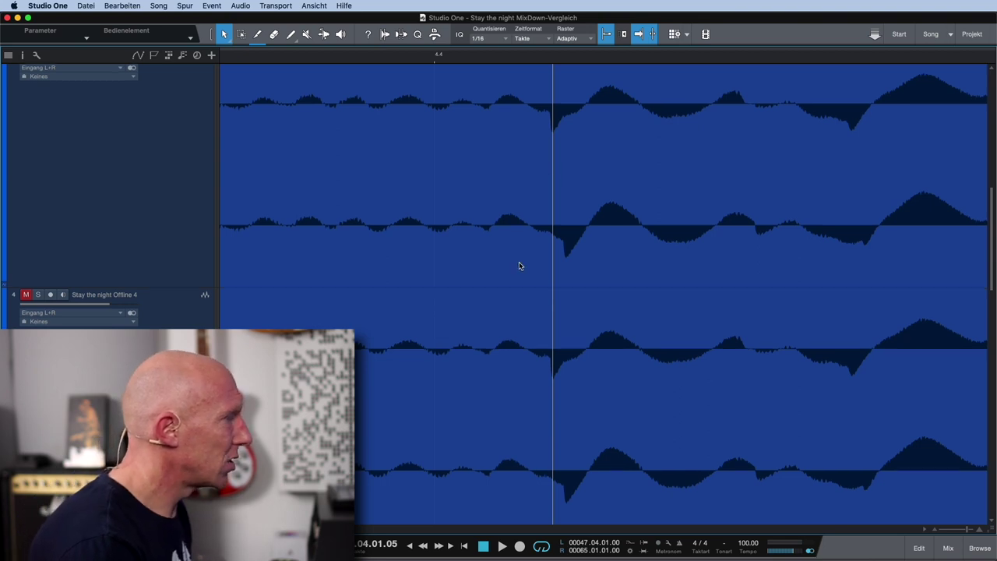
Step: Examine the same transient's timing at the cursor on the Realtime 1 to 4 tracks and compare it with the Offline tracks
{"action": "scroll", "coordinate": [520, 266], "scroll_direction": "down", "scroll_amount": 5}
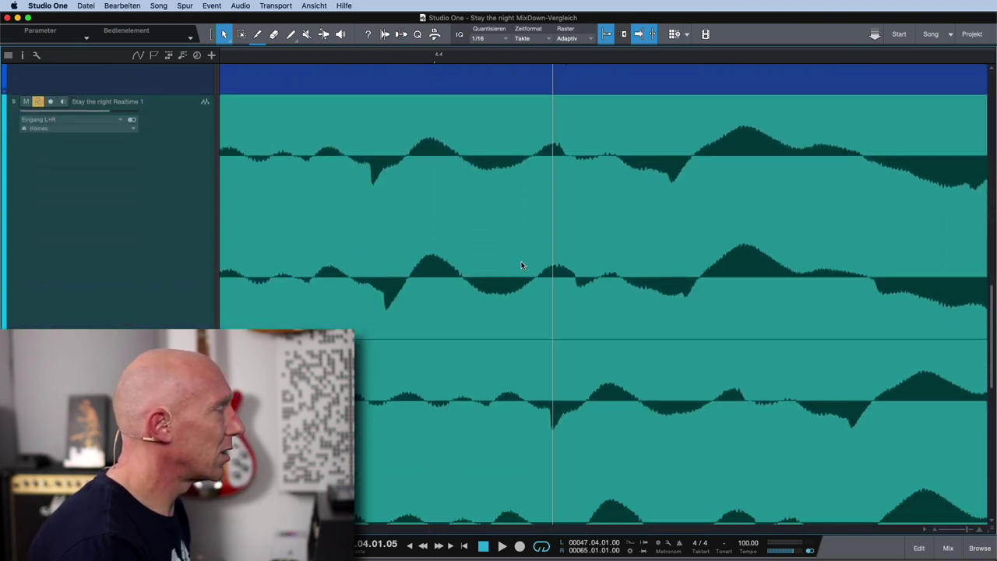
{"action": "scroll", "coordinate": [562, 252], "scroll_direction": "up", "scroll_amount": 1}
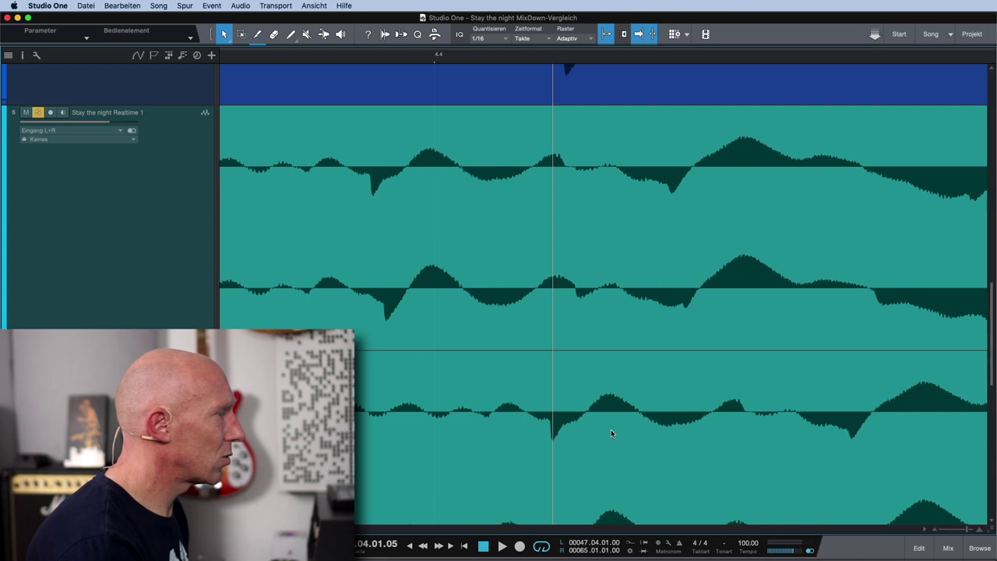
{"action": "scroll", "coordinate": [599, 413], "scroll_direction": "down", "scroll_amount": 2}
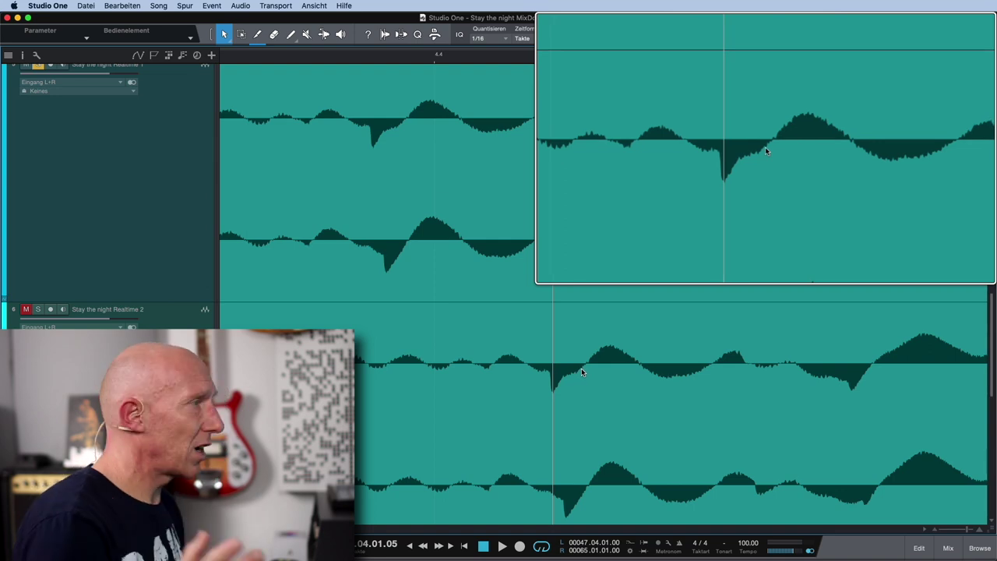
{"action": "scroll", "coordinate": [580, 372], "scroll_direction": "down", "scroll_amount": 3}
{"action": "scroll", "coordinate": [581, 373], "scroll_direction": "down", "scroll_amount": 5}
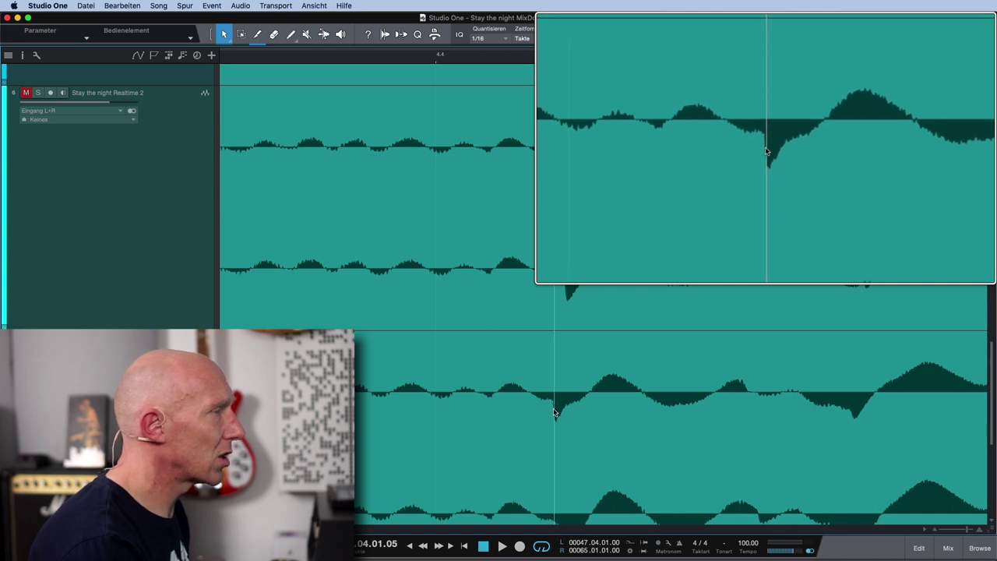
{"action": "scroll", "coordinate": [554, 413], "scroll_direction": "down", "scroll_amount": 5}
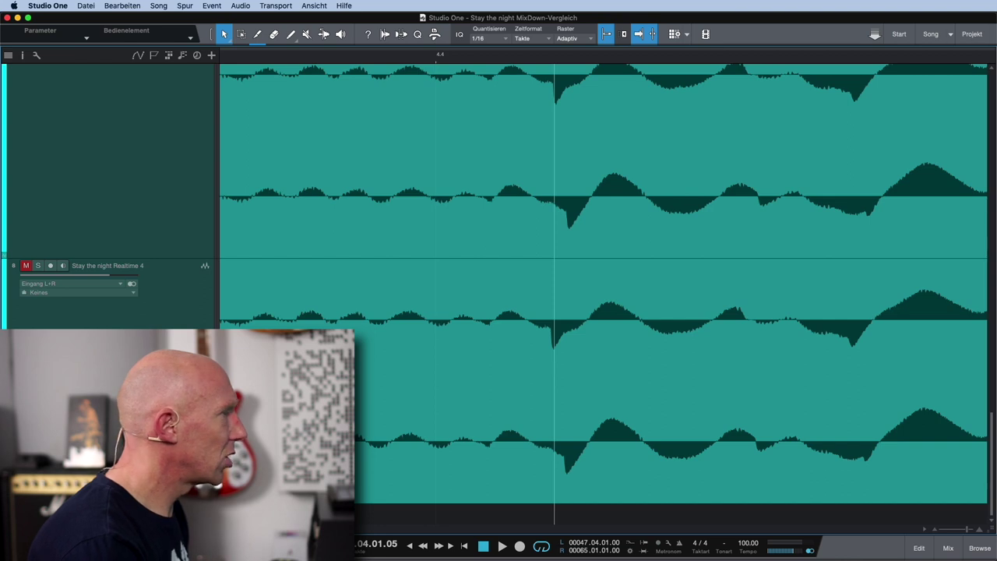
{"action": "scroll", "coordinate": [604, 280], "scroll_direction": "up", "scroll_amount": 3}
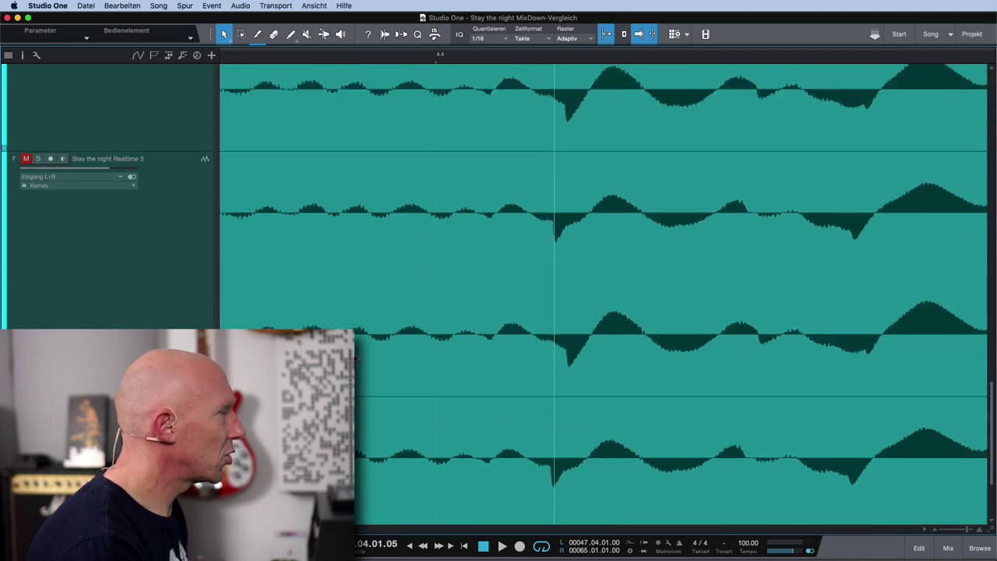
{"action": "scroll", "coordinate": [355, 359], "scroll_direction": "up", "scroll_amount": 4}
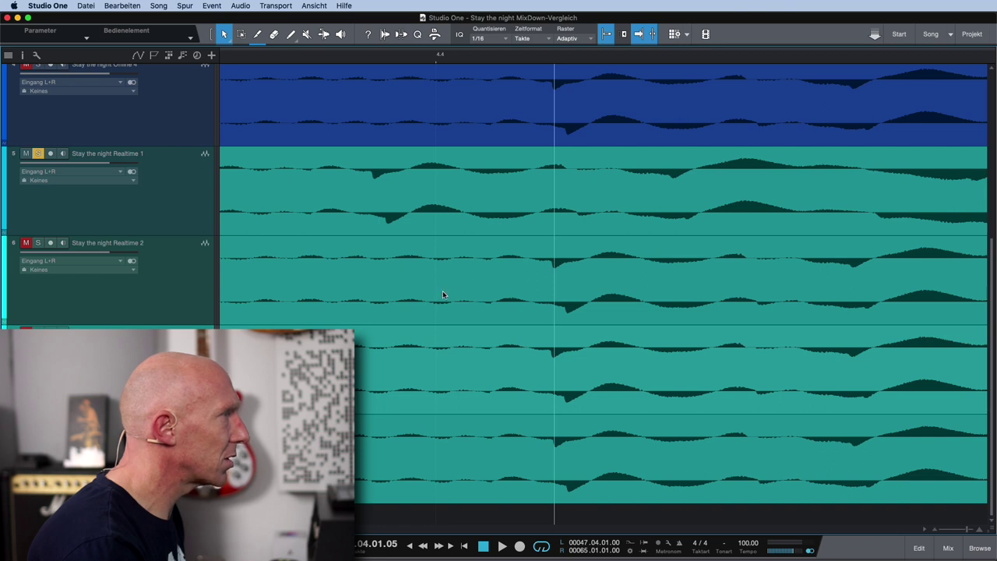
{"action": "scroll", "coordinate": [477, 282], "scroll_direction": "up", "scroll_amount": 5}
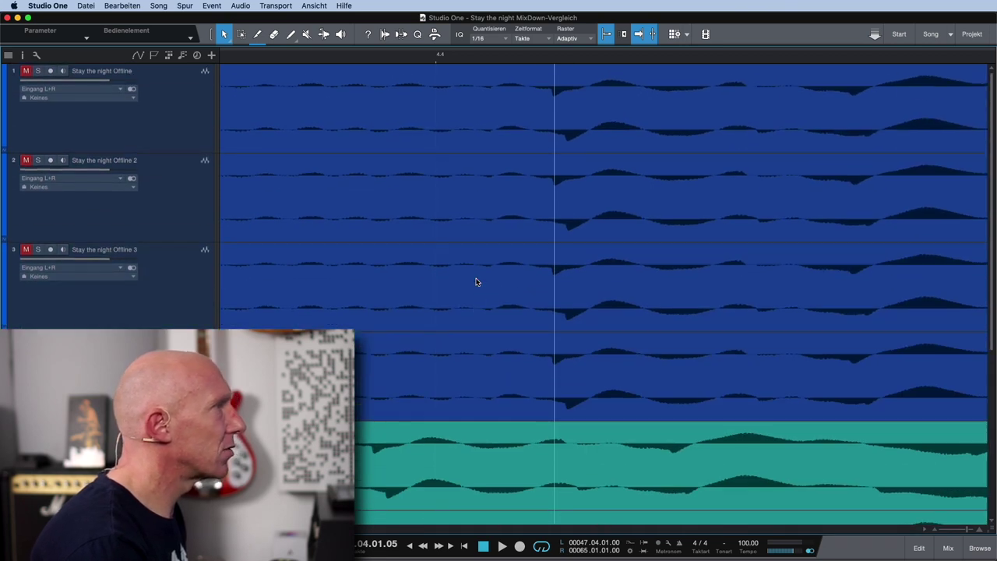
Step: Move the Offline 3 track directly below Stay the night Offline, and solo both tracks with the mixer shown
{"action": "left_click_drag", "start_coordinate": [142, 301], "coordinate": [176, 174]}
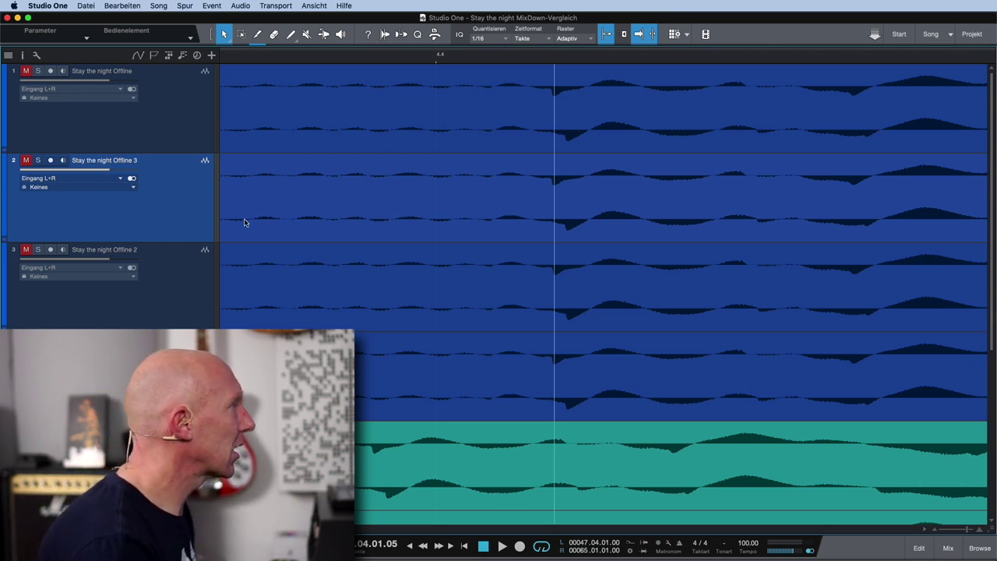
{"action": "left_click", "coordinate": [175, 123]}
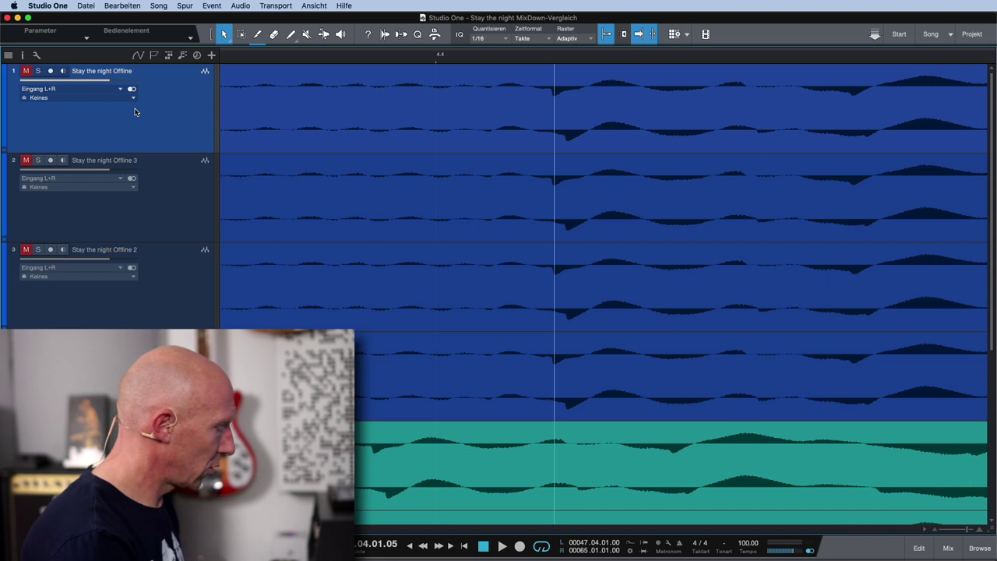
{"action": "key", "text": "F3"}
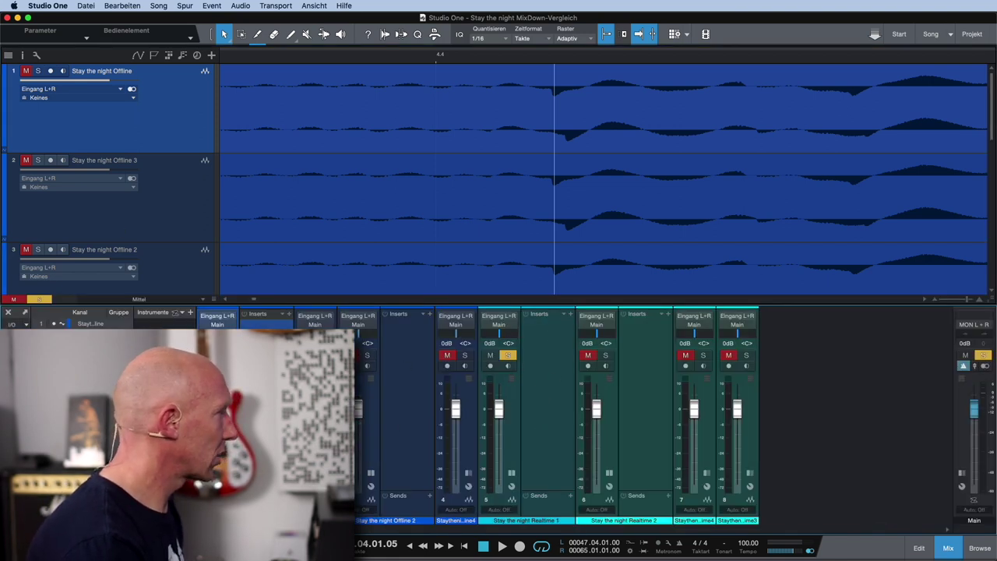
{"action": "left_click", "coordinate": [38, 71]}
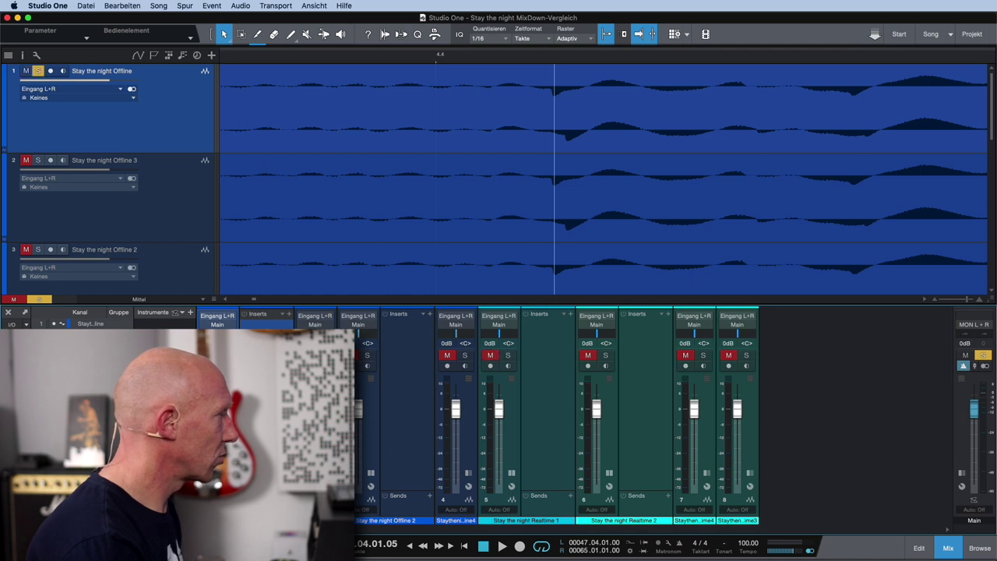
{"action": "left_click", "coordinate": [38, 160]}
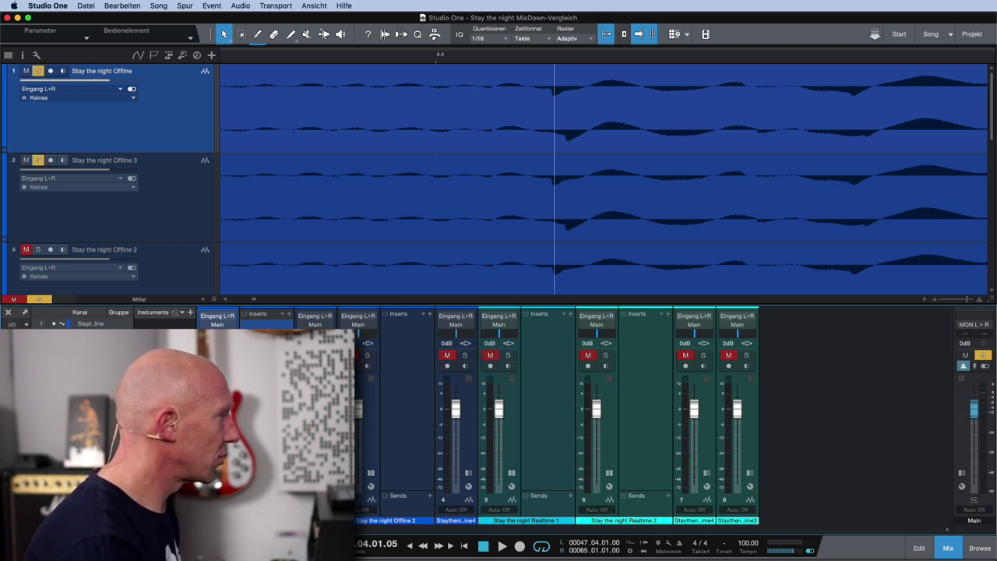
Step: Insert Mixtool on the Stay the night Offline 3 channel and enable Invert Left and Invert Right
{"action": "scroll", "coordinate": [366, 389], "scroll_direction": "left", "scroll_amount": 2}
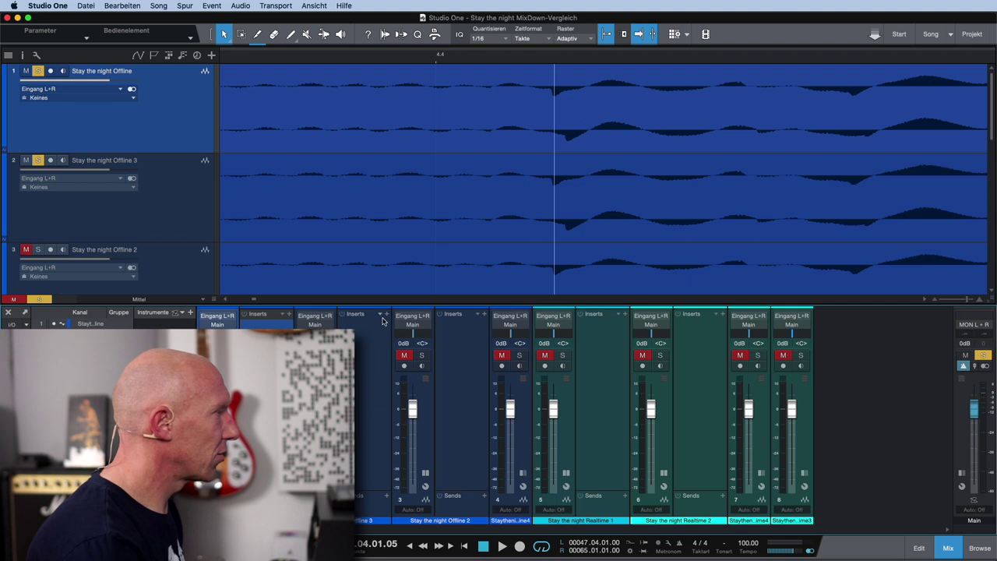
{"action": "left_click", "coordinate": [388, 314]}
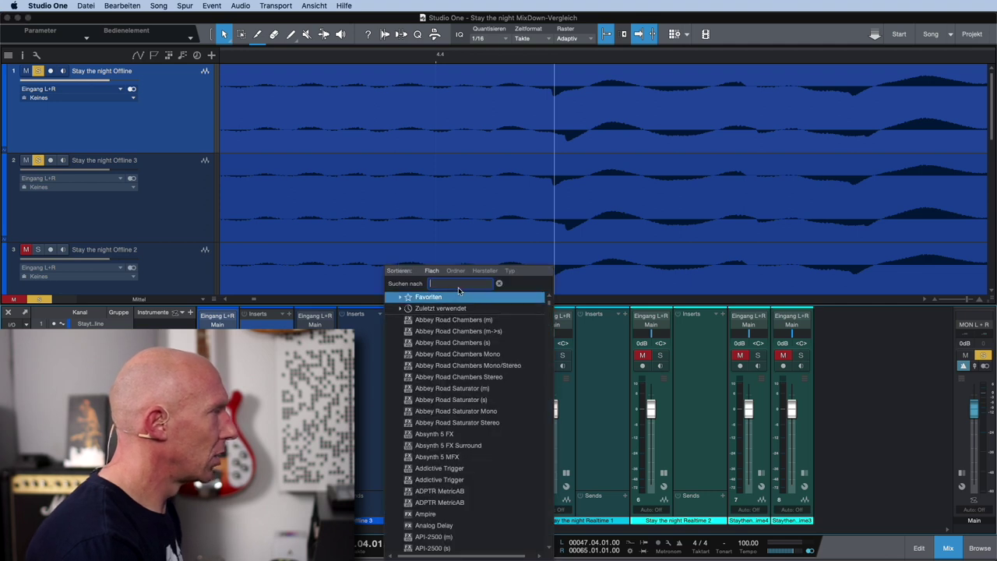
{"action": "type", "text": "mixt"}
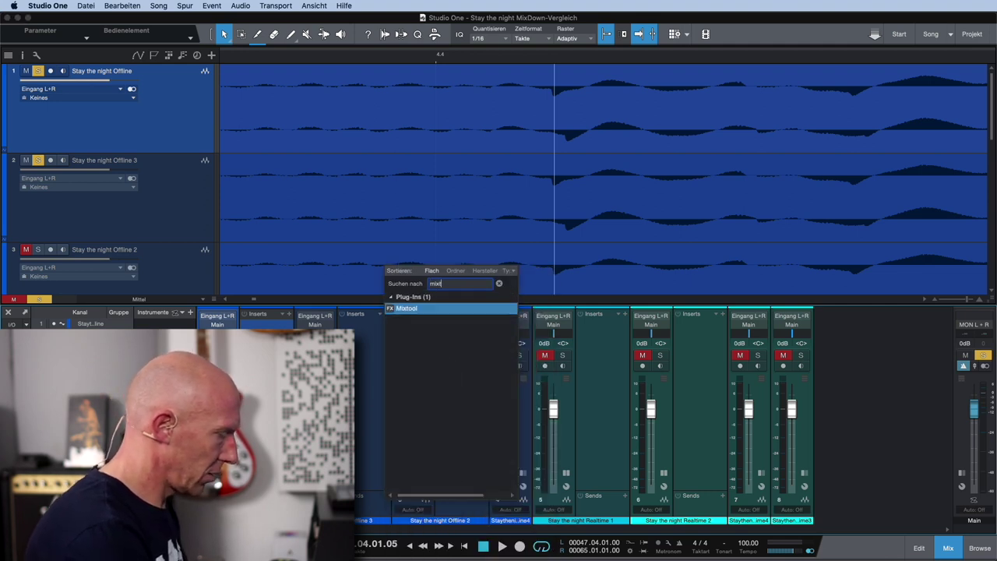
{"action": "type", "text": "oo"}
{"action": "double_click", "coordinate": [409, 308]}
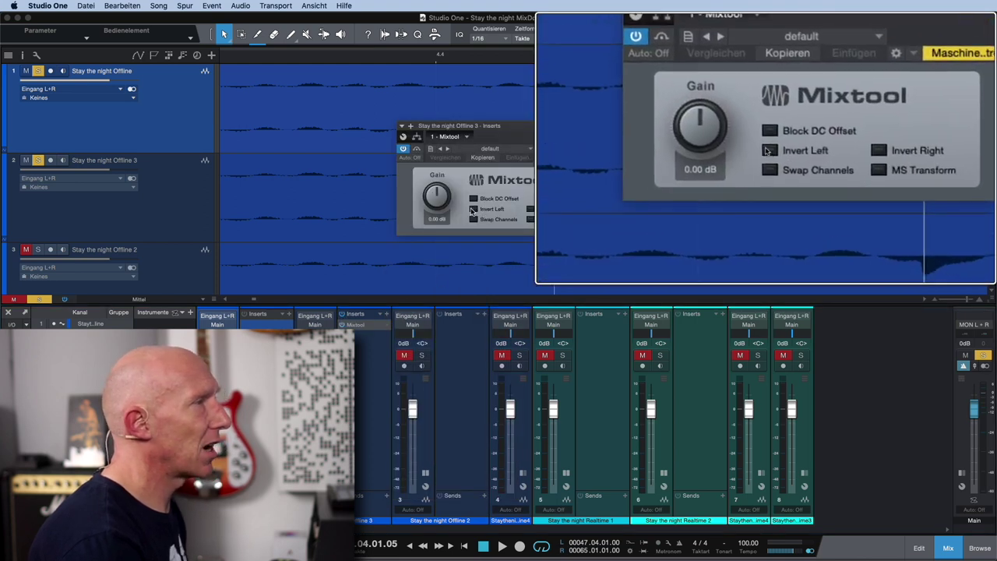
{"action": "left_click", "coordinate": [501, 210]}
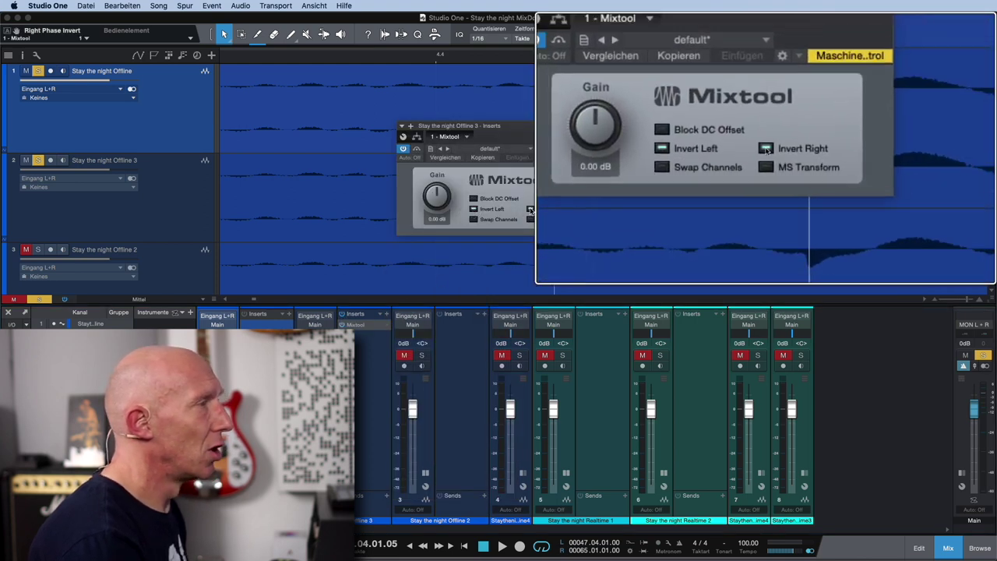
{"action": "left_click", "coordinate": [530, 209]}
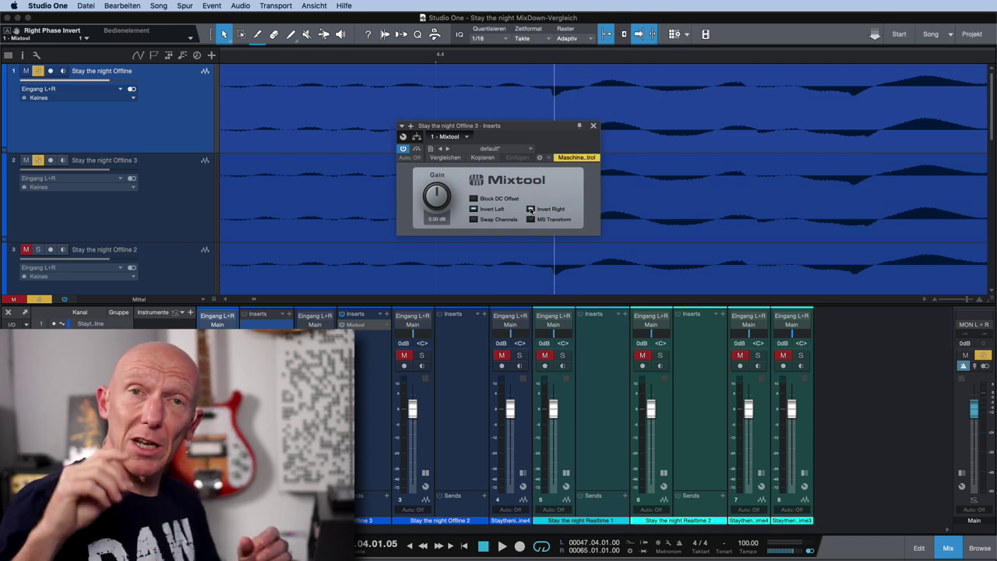
{"action": "left_click", "coordinate": [592, 125]}
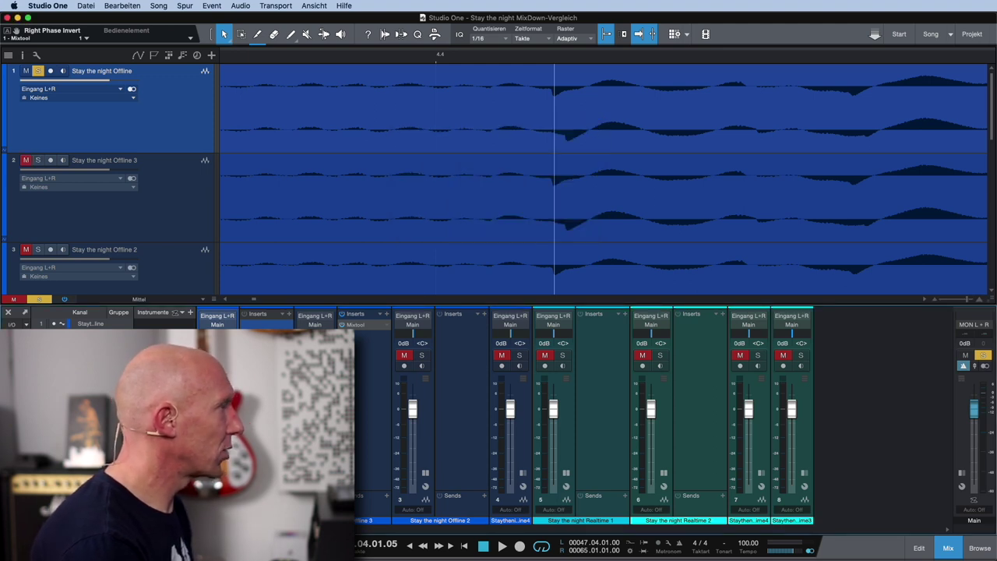
Step: Play Stay the night Offline from the loop start, add the phase-inverted Offline 3 to the solo as a null test, and clear the solos
{"action": "scroll", "coordinate": [491, 258], "scroll_direction": "down", "scroll_amount": 10}
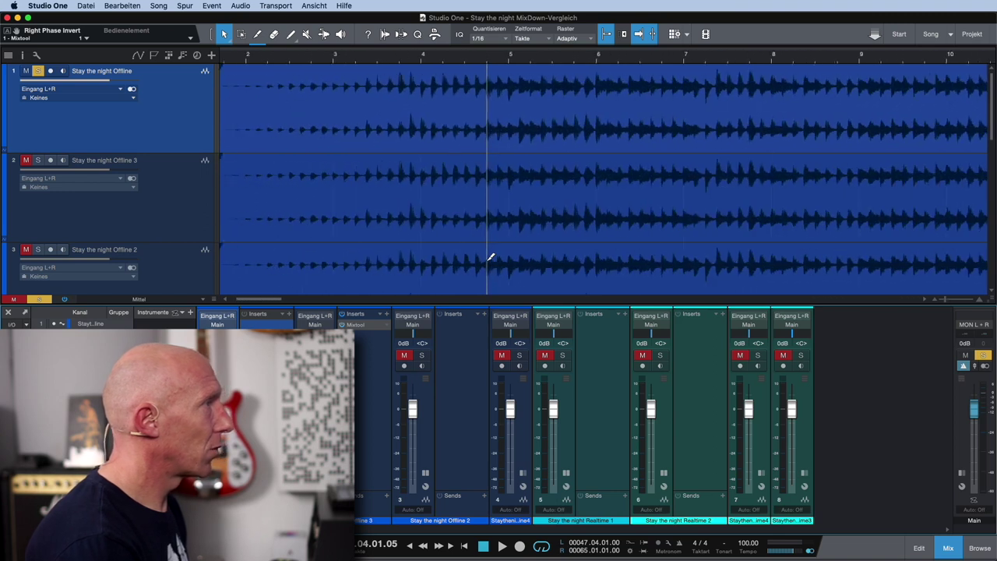
{"action": "key", "text": "KP_1"}
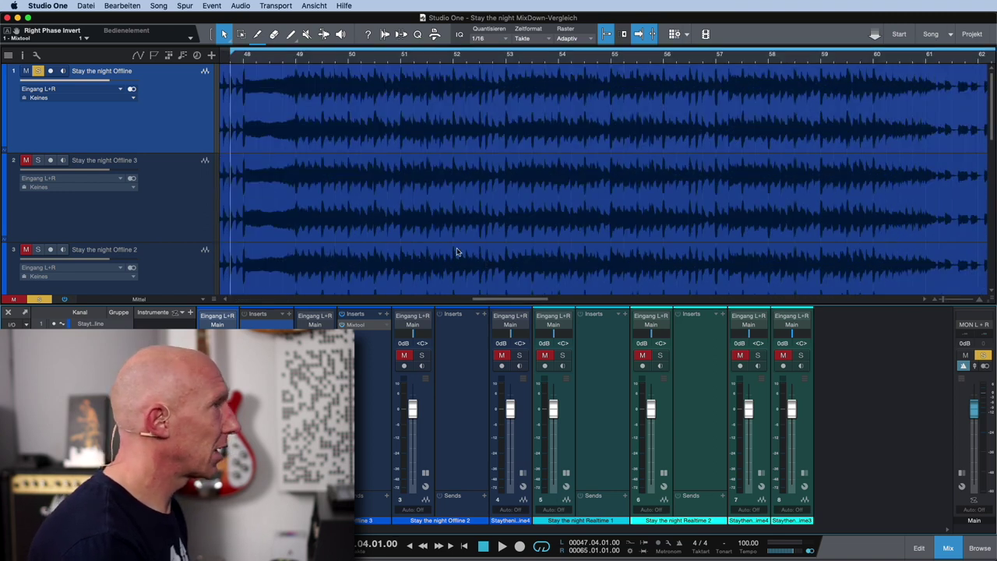
{"action": "scroll", "coordinate": [467, 257], "scroll_direction": "down", "scroll_amount": 5}
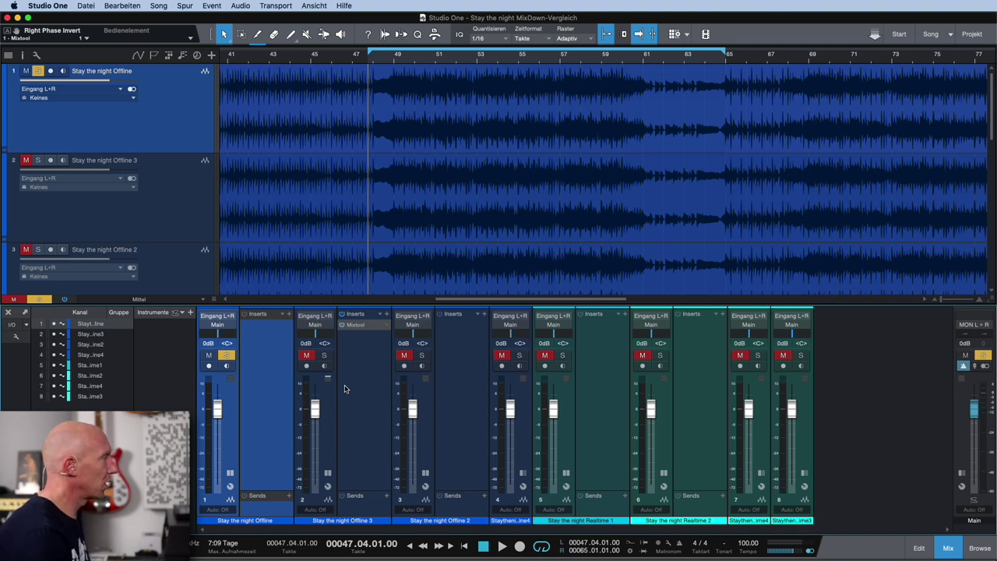
{"action": "key", "text": "space"}
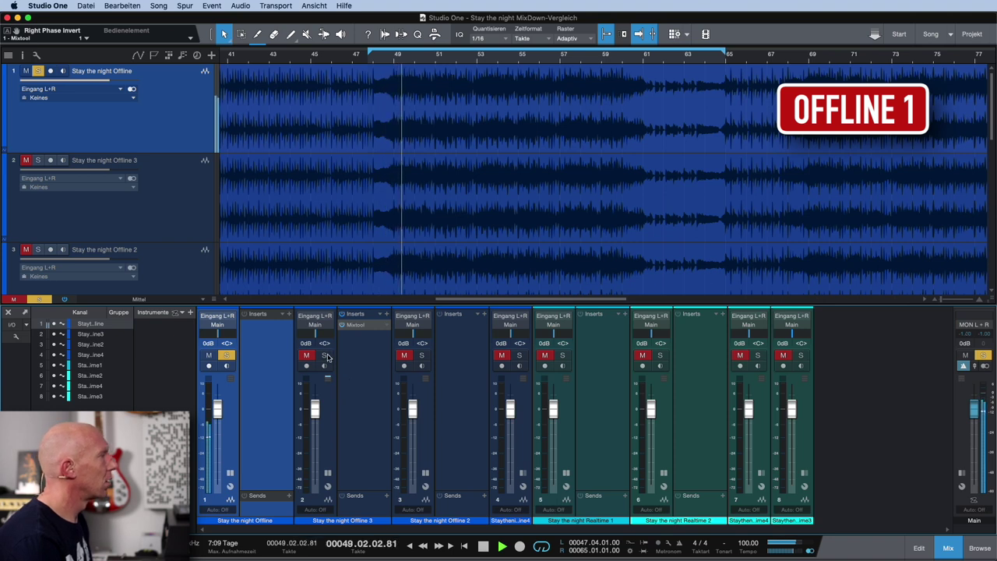
{"action": "left_click", "coordinate": [325, 356]}
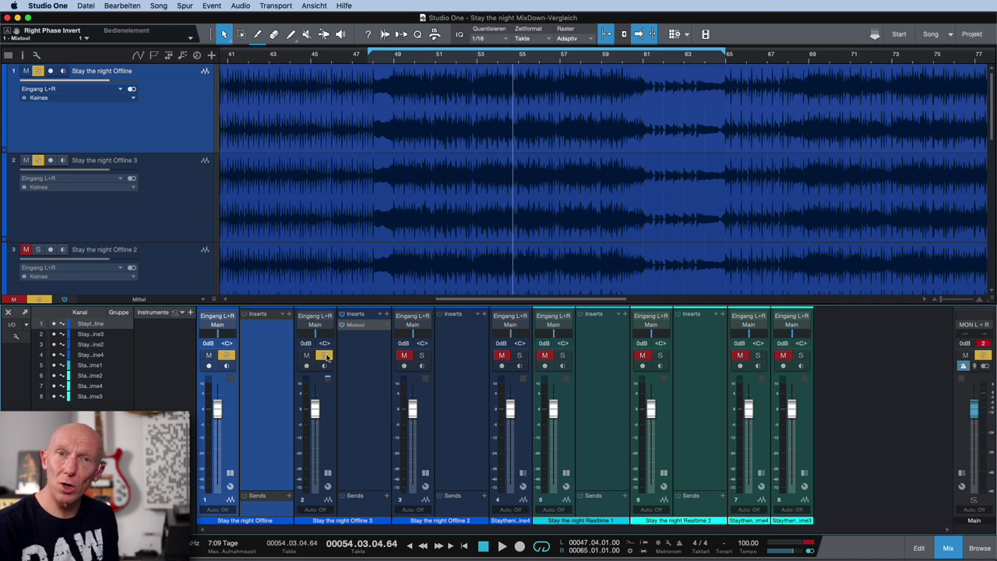
{"action": "left_click", "coordinate": [324, 355]}
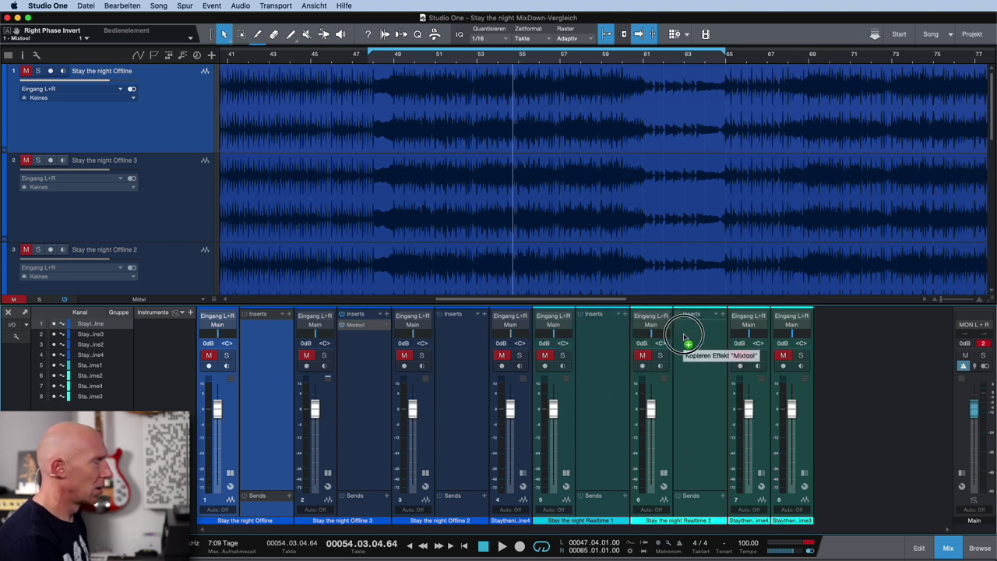
Step: Copy the inverting Mixtool onto the Stay the night Realtime 2 channel and solo Realtime 1
{"action": "left_click_drag", "start_coordinate": [687, 336], "coordinate": [688, 337]}
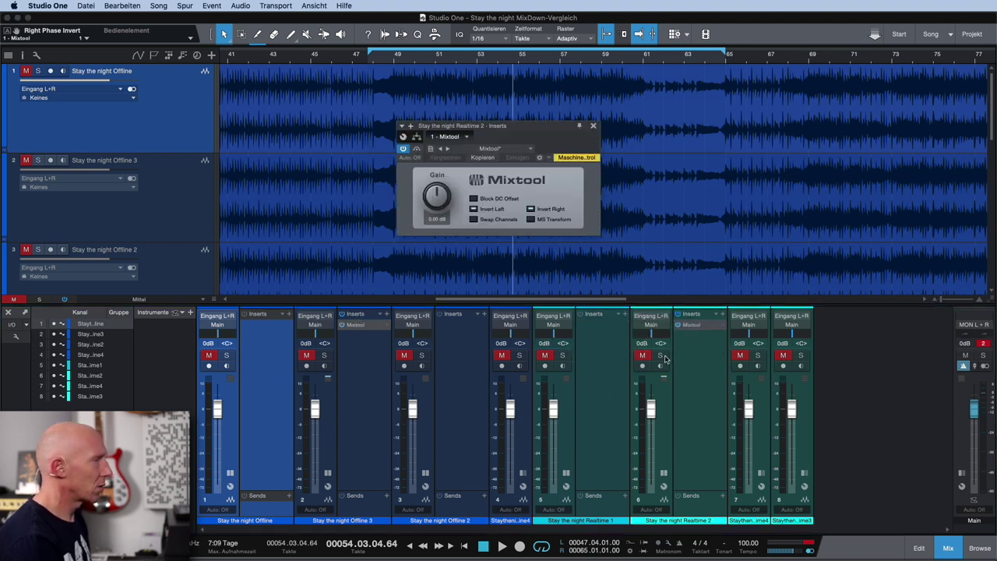
{"action": "left_click", "coordinate": [562, 355]}
{"action": "left_click", "coordinate": [592, 126]}
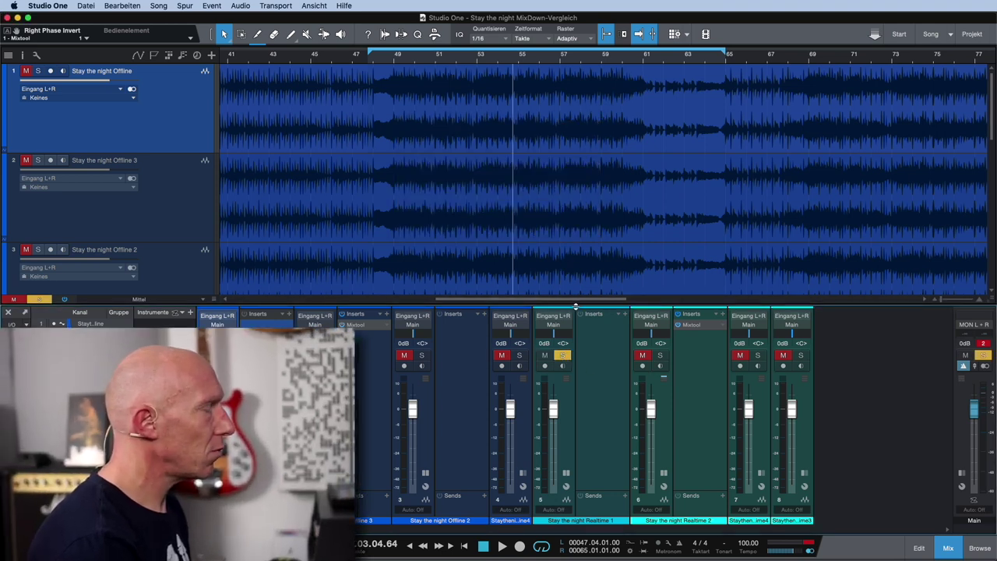
Step: Play Realtime 1 from the loop start and add the phase-inverted Realtime 2 to the solo as a null test
{"action": "key", "text": "space"}
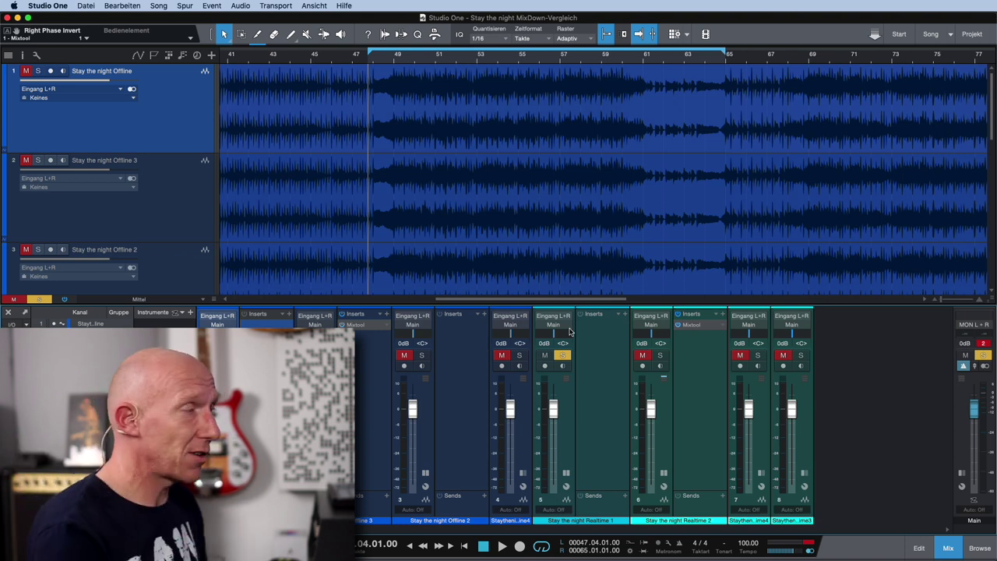
{"action": "scroll", "coordinate": [543, 172], "scroll_direction": "down", "scroll_amount": 5}
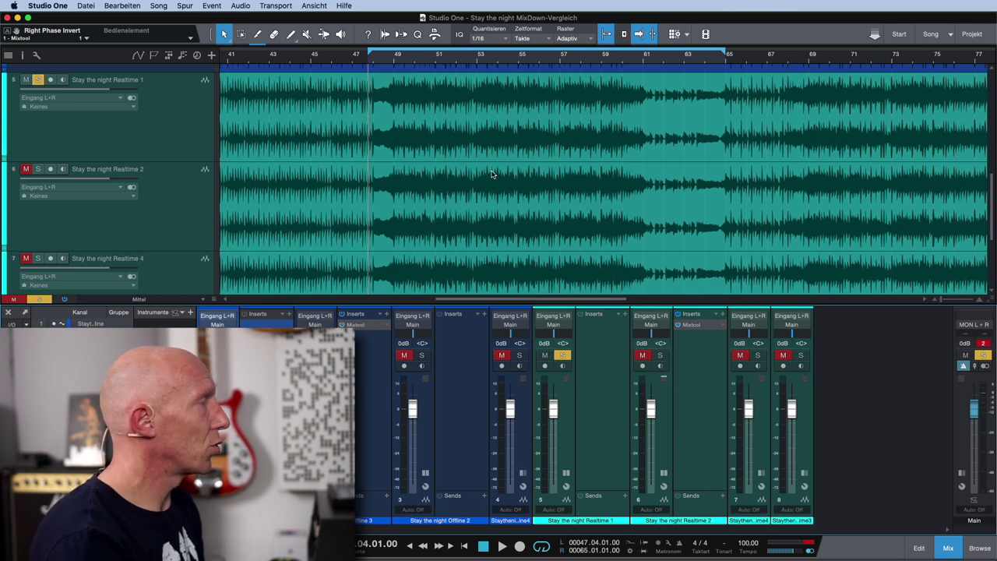
{"action": "key", "text": "space"}
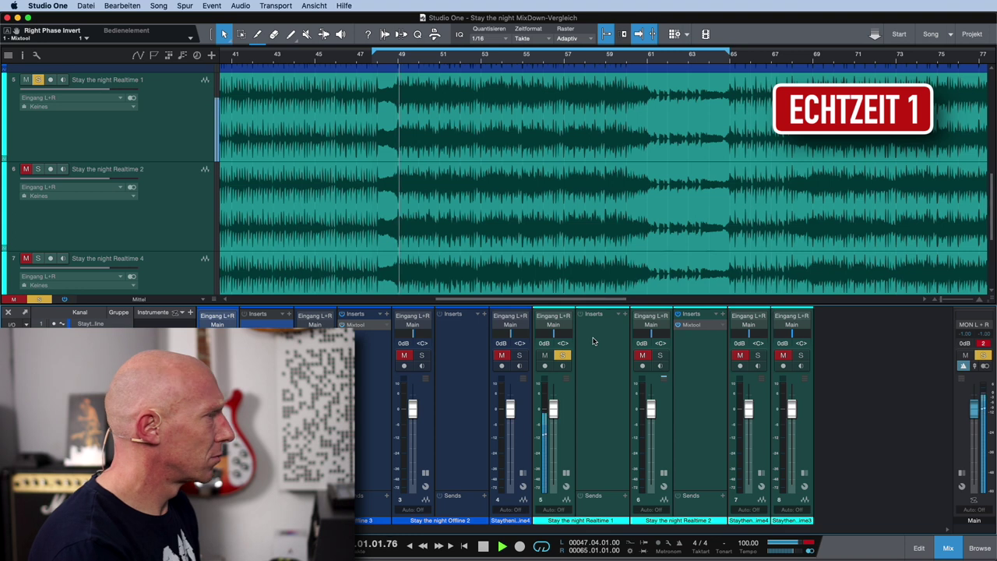
{"action": "left_click", "coordinate": [660, 356]}
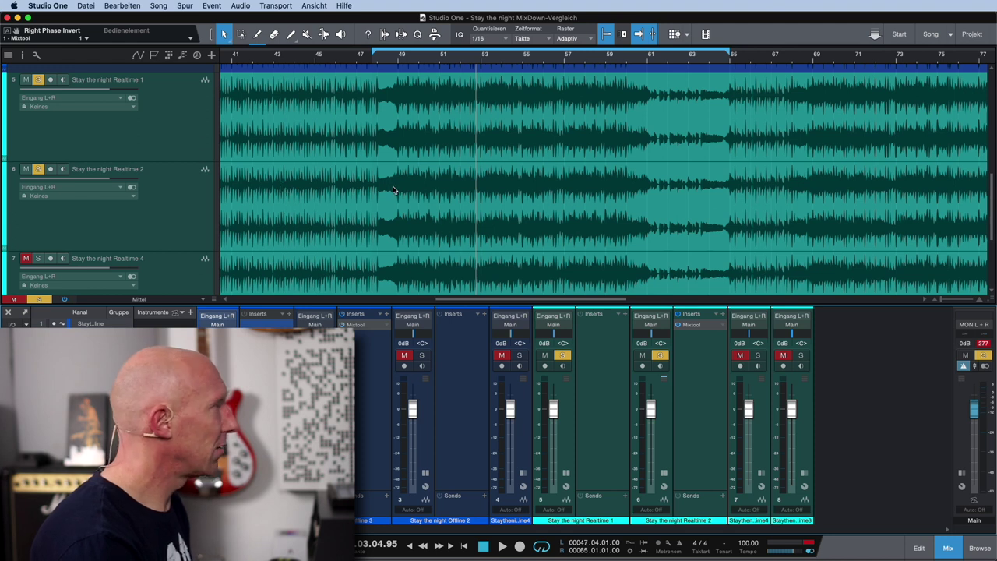
Step: Compare the timing of the transient near bar 51 across the Realtime 1 to 4 waveforms
{"action": "scroll", "coordinate": [442, 185], "scroll_direction": "up", "scroll_amount": 5}
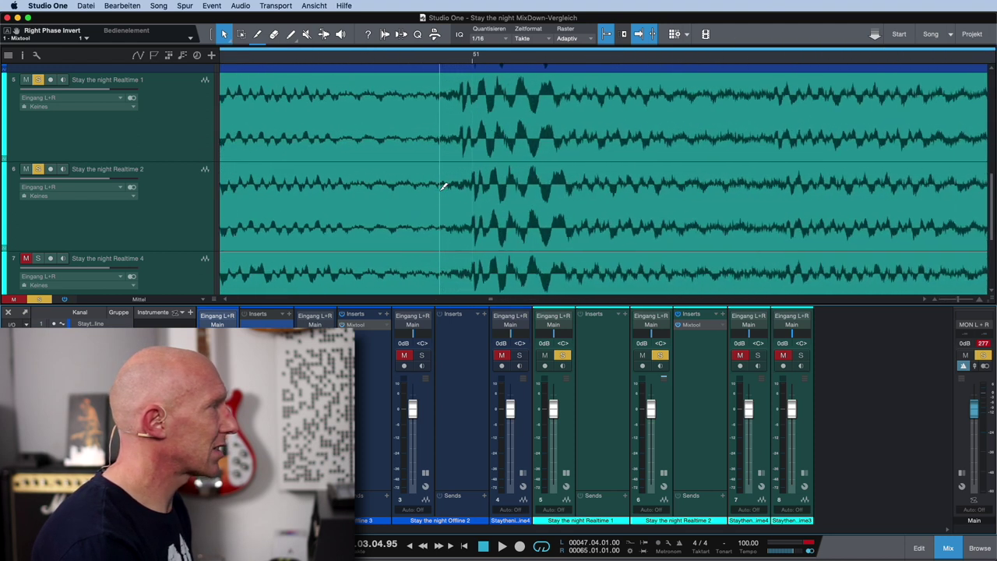
{"action": "scroll", "coordinate": [443, 185], "scroll_direction": "up", "scroll_amount": 2}
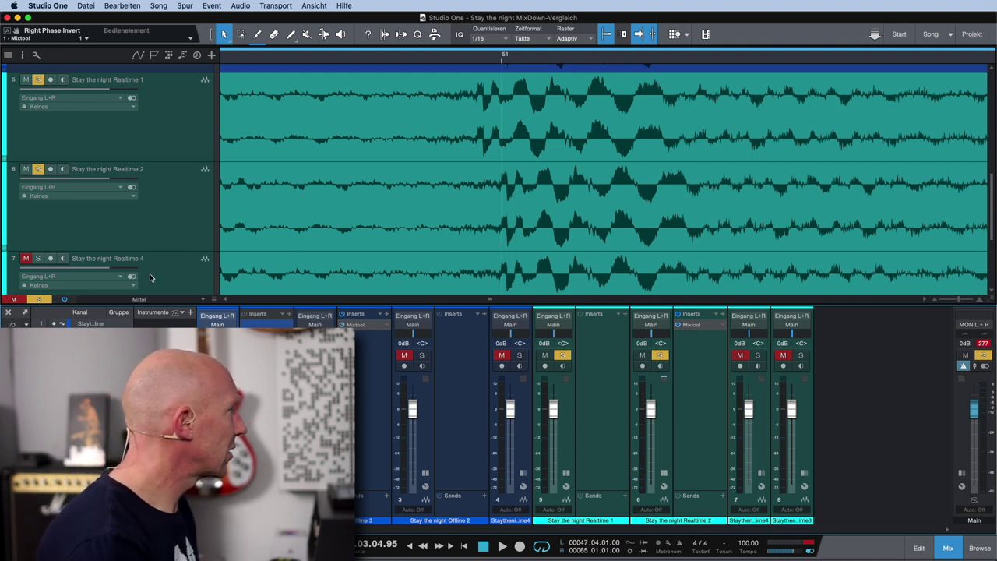
{"action": "scroll", "coordinate": [178, 239], "scroll_direction": "down", "scroll_amount": 4}
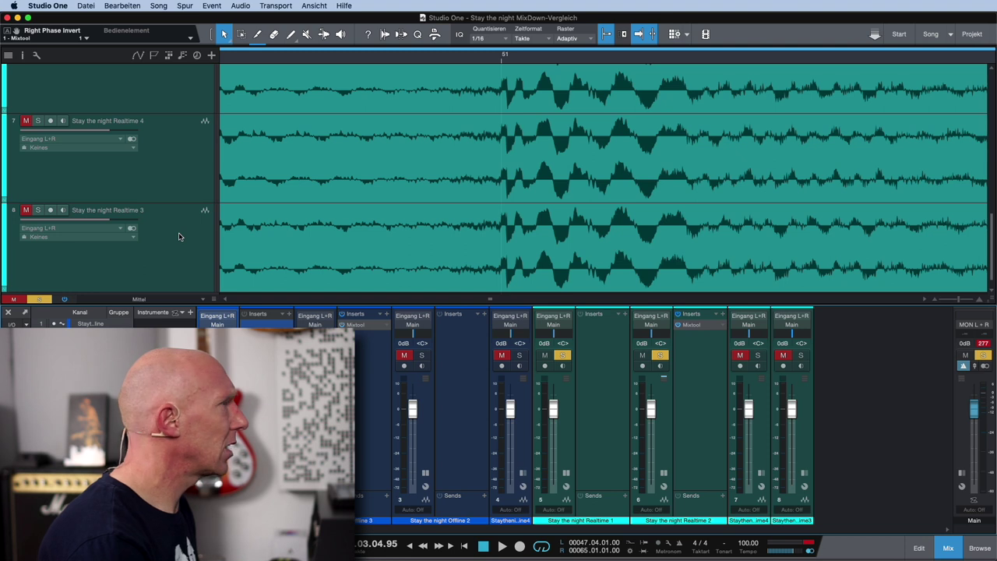
Step: Take Realtime 2 out of solo and place the Realtime 3 track between Realtime 2 and Realtime 4, with its mixer channel expanded
{"action": "left_click", "coordinate": [183, 205]}
{"action": "left_click_drag", "start_coordinate": [183, 205], "coordinate": [179, 155]}
{"action": "left_click", "coordinate": [704, 356]}
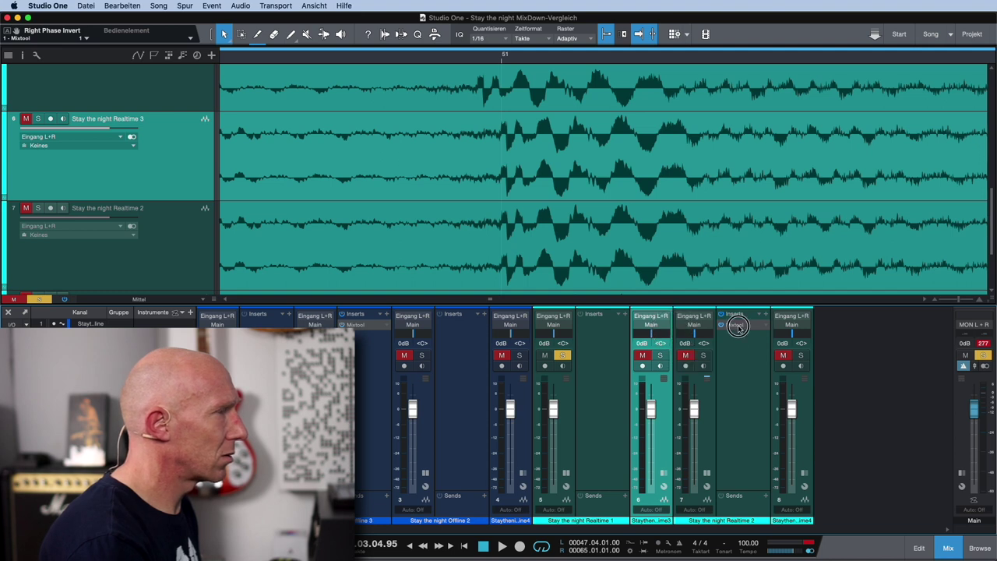
{"action": "left_click", "coordinate": [664, 486]}
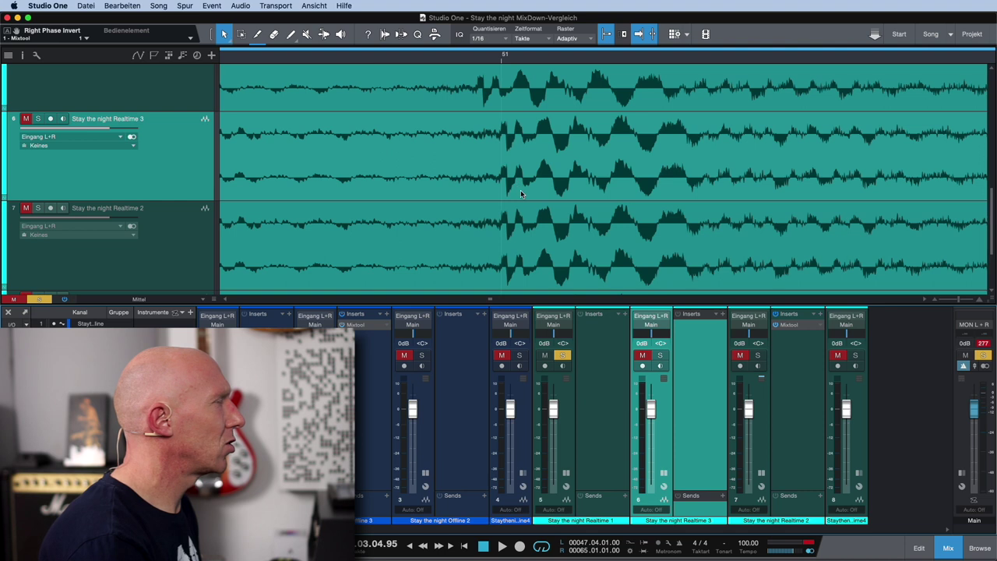
{"action": "scroll", "coordinate": [521, 194], "scroll_direction": "down", "scroll_amount": 2}
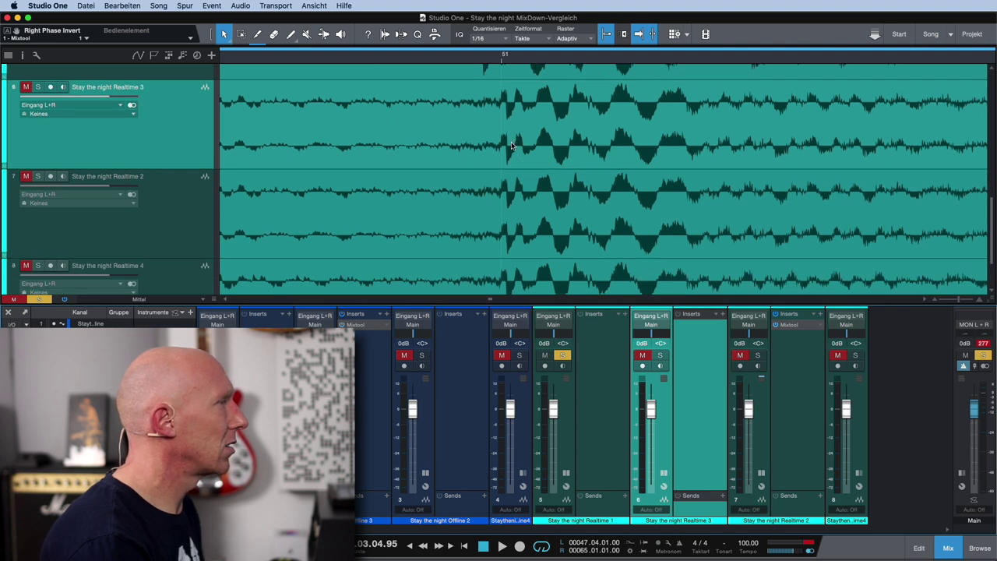
{"action": "left_click_drag", "start_coordinate": [190, 144], "coordinate": [189, 233]}
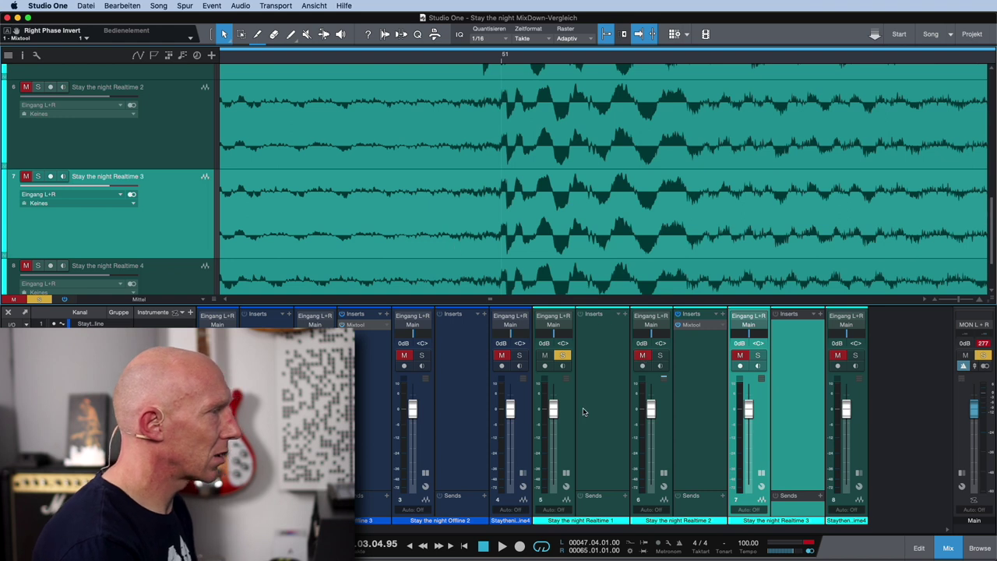
Step: Switch the solo from Realtime 1 to Realtime 2 and copy the inverting Mixtool onto the Realtime 3 channel
{"action": "left_click", "coordinate": [563, 355]}
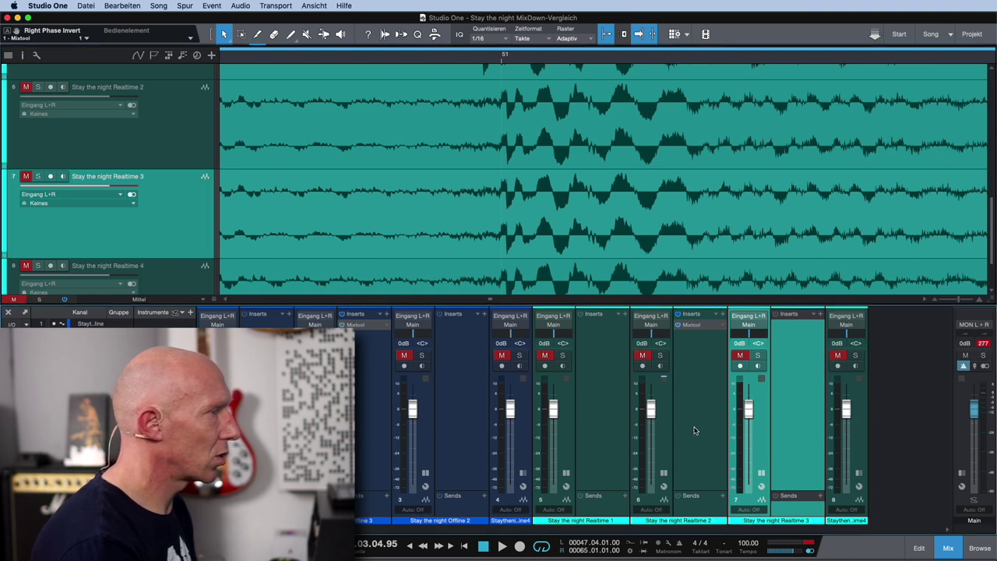
{"action": "left_click", "coordinate": [660, 355]}
{"action": "left_click_drag", "start_coordinate": [697, 327], "coordinate": [798, 332]}
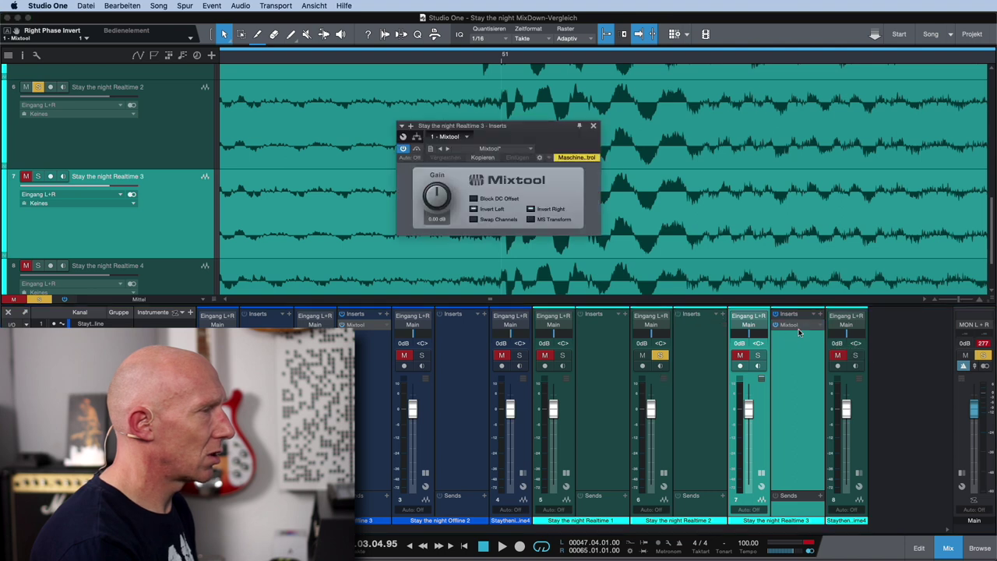
{"action": "left_click", "coordinate": [593, 126]}
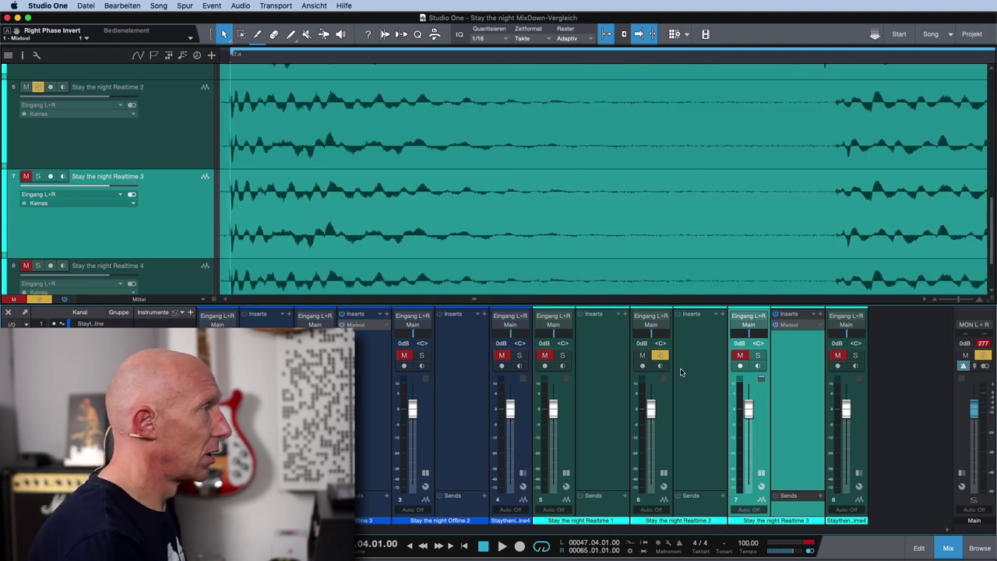
Step: Play Realtime 2 from the loop start and add the phase-inverted Realtime 3 to the solo as a null test
{"action": "scroll", "coordinate": [494, 200], "scroll_direction": "down", "scroll_amount": 5}
{"action": "key", "text": "space"}
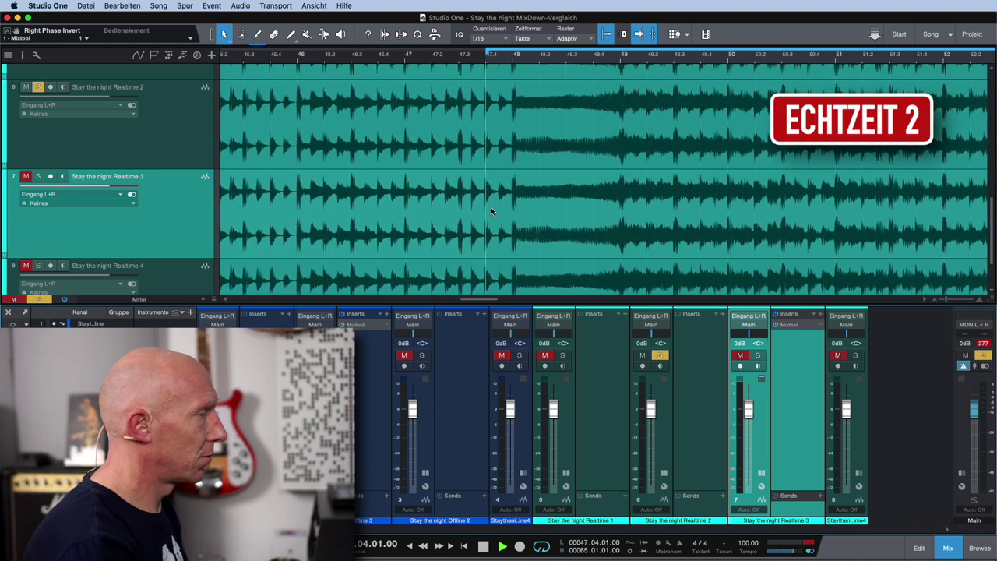
{"action": "left_click", "coordinate": [759, 356]}
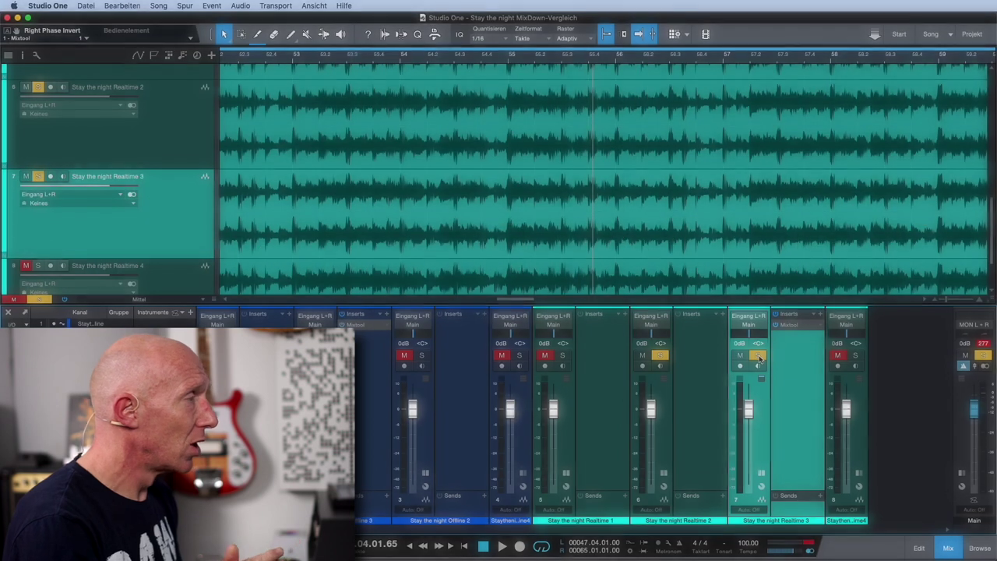
Step: Switch the solo from Realtime 2 and 3 to the first Stay the night Offline track and hide the mixer
{"action": "left_click", "coordinate": [759, 356]}
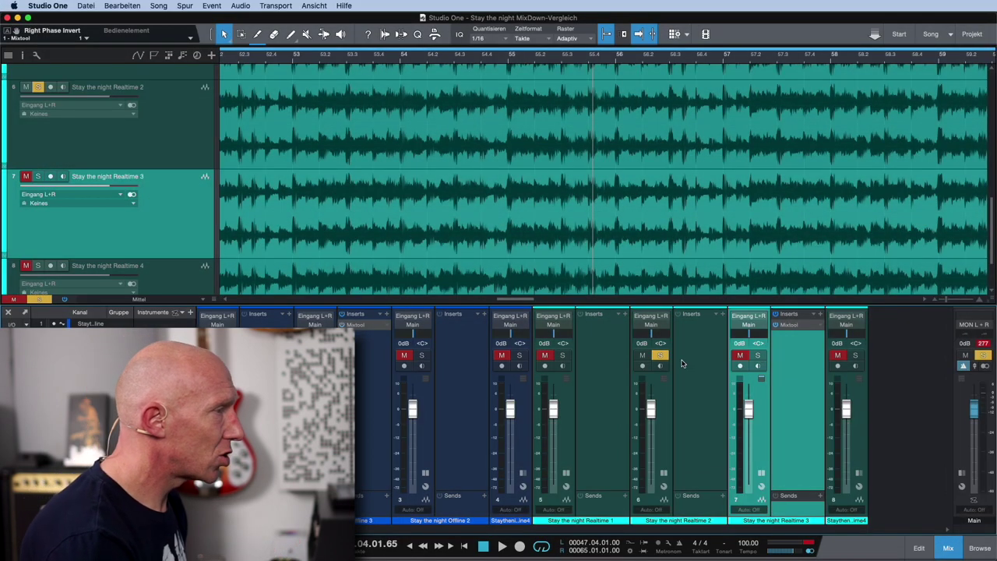
{"action": "left_click", "coordinate": [660, 356]}
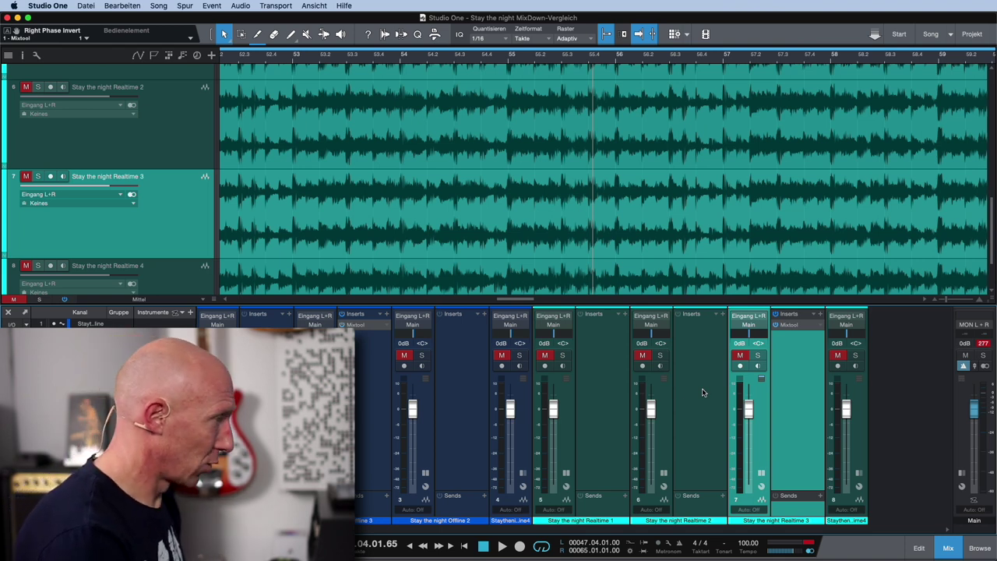
{"action": "scroll", "coordinate": [492, 228], "scroll_direction": "down", "scroll_amount": 2}
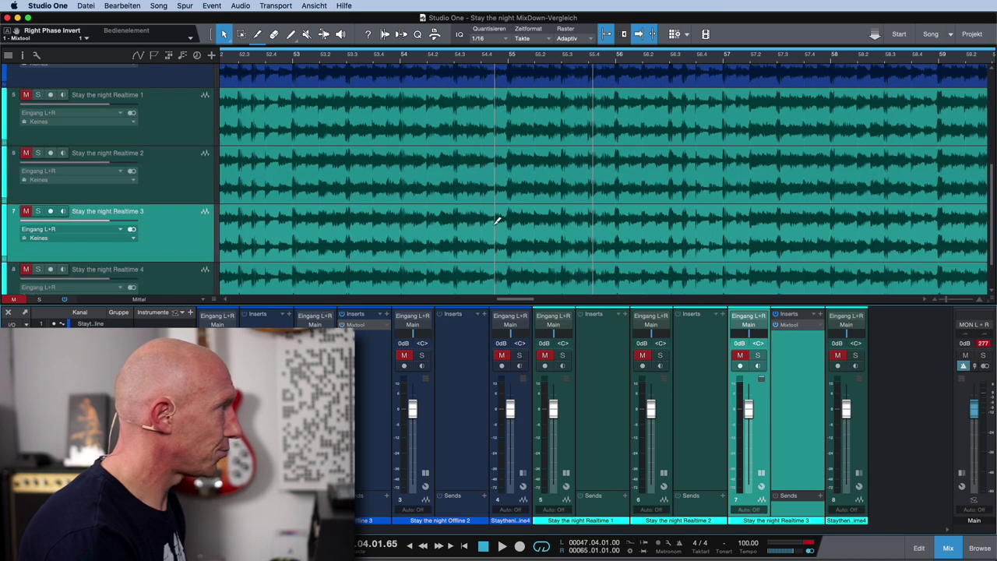
{"action": "key", "text": "F3"}
{"action": "scroll", "coordinate": [498, 226], "scroll_direction": "down", "scroll_amount": 4}
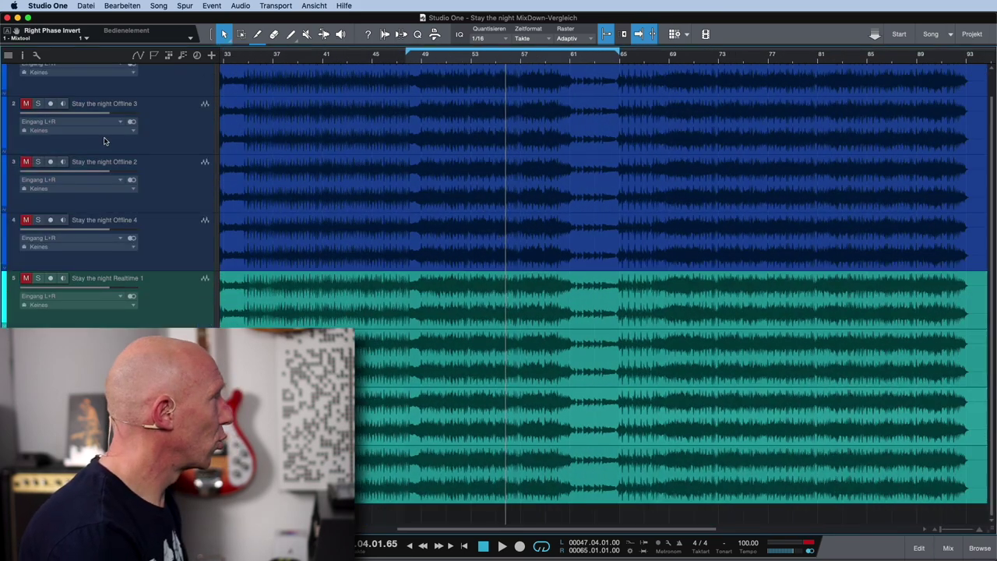
{"action": "scroll", "coordinate": [104, 141], "scroll_direction": "up", "scroll_amount": 1}
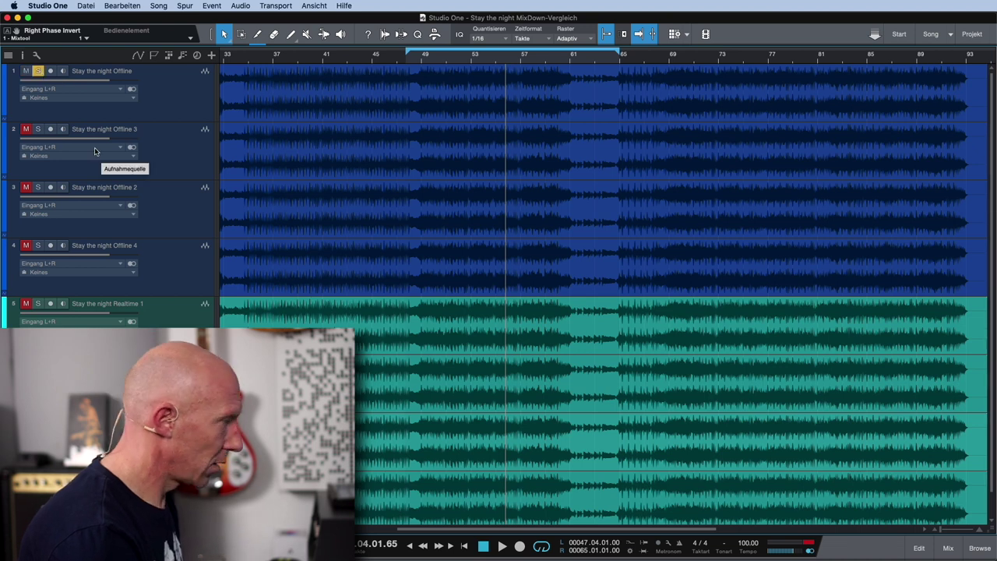
{"action": "key", "text": "F3"}
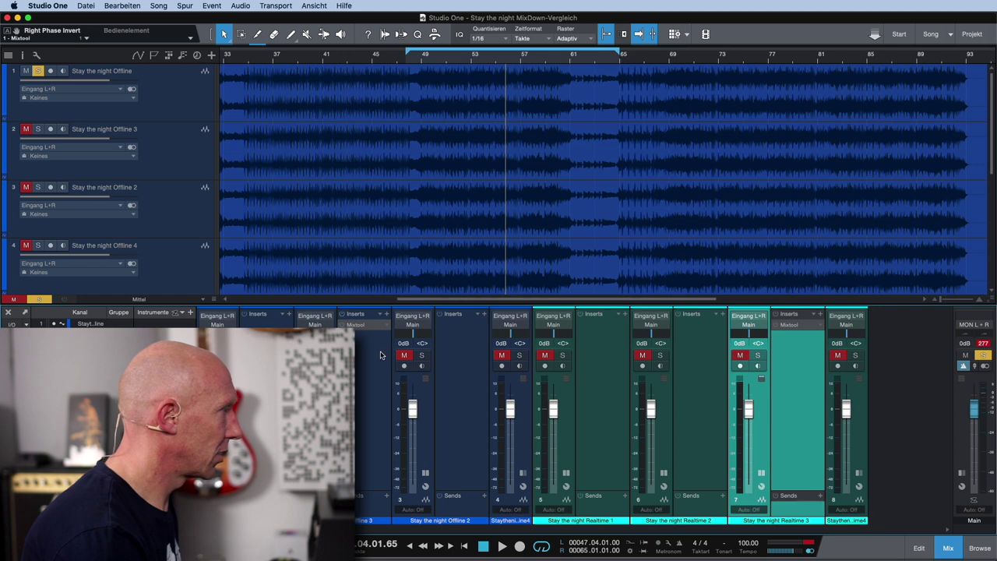
{"action": "key", "text": "F3"}
Step: Play the first Offline mixdown from the loop start and reduce the track heights so all eight tracks fit in the arrangement
{"action": "key", "text": "space"}
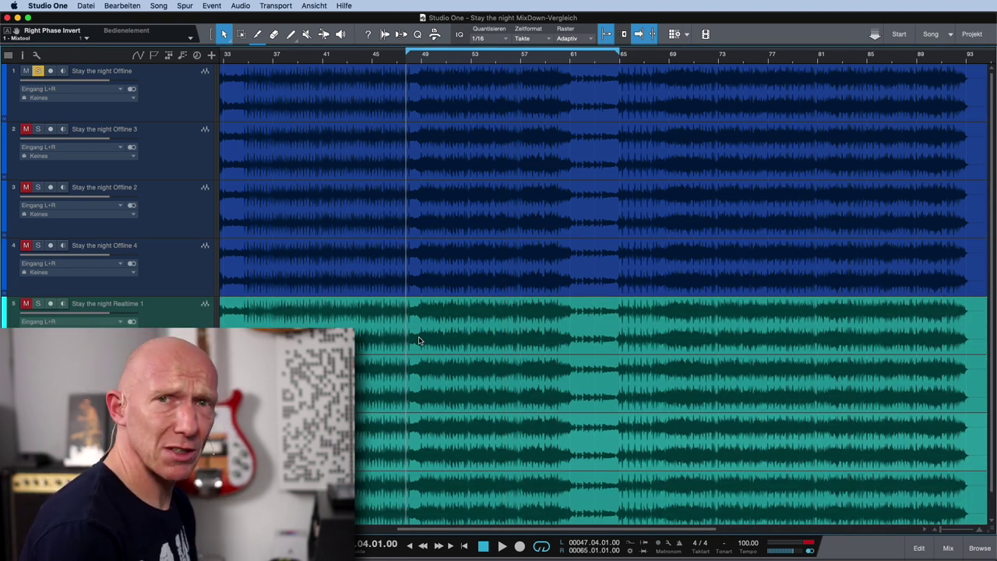
{"action": "key", "text": "space"}
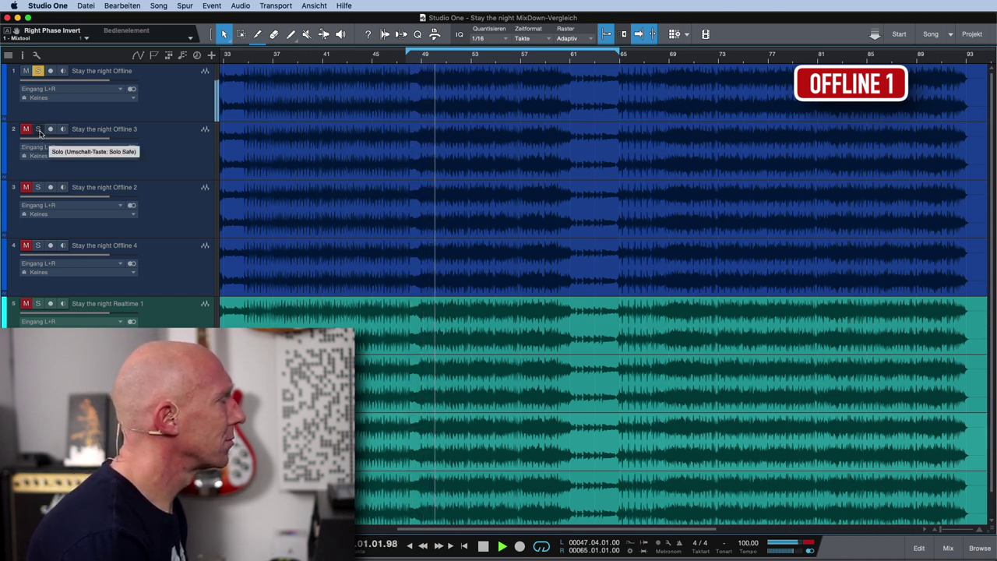
{"action": "scroll", "coordinate": [499, 296], "scroll_direction": "down", "scroll_amount": 2}
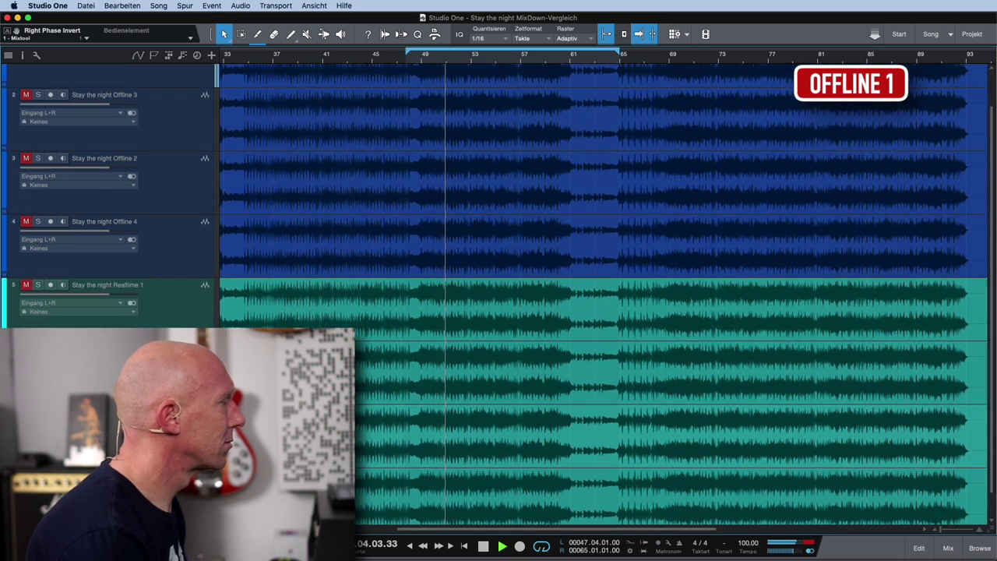
{"action": "scroll", "coordinate": [148, 308], "scroll_direction": "up", "scroll_amount": 4}
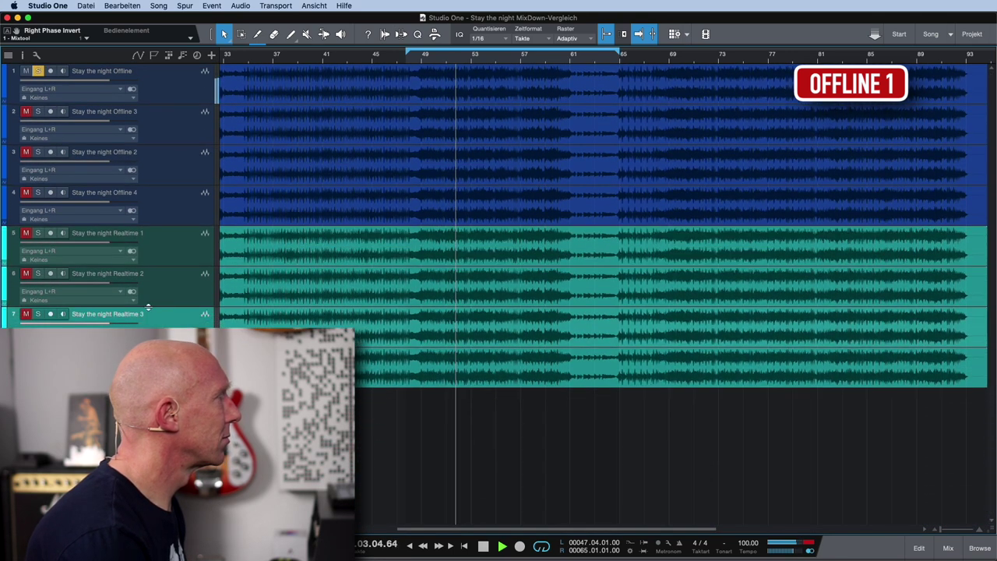
Step: Compare the mixdowns by ear during playback, soloing Offline 3, Offline 2, Offline 4, Realtime 1 and Realtime 2 in turn, and stop playback
{"action": "left_click", "coordinate": [39, 111]}
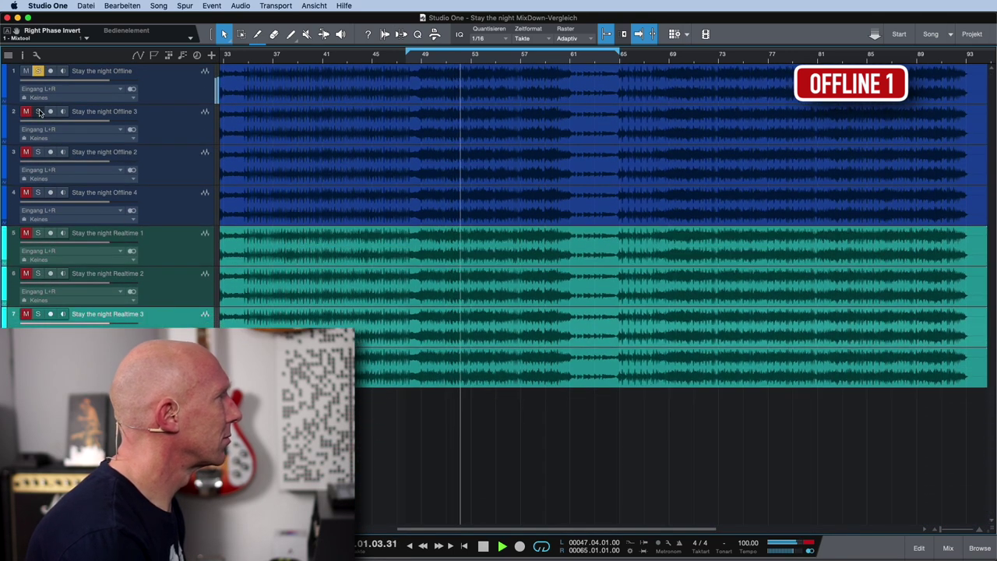
{"action": "left_click", "coordinate": [38, 153]}
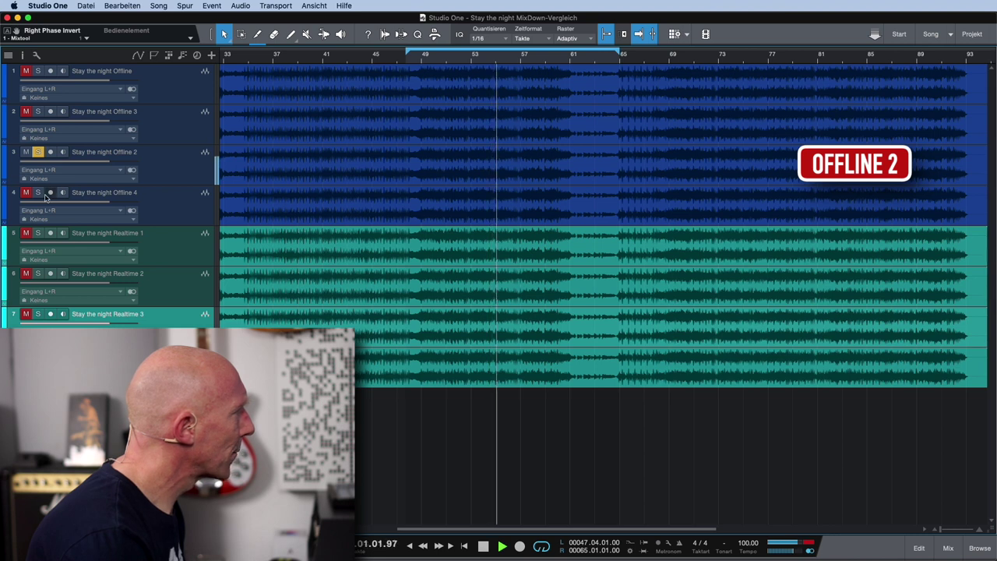
{"action": "left_click", "coordinate": [39, 194]}
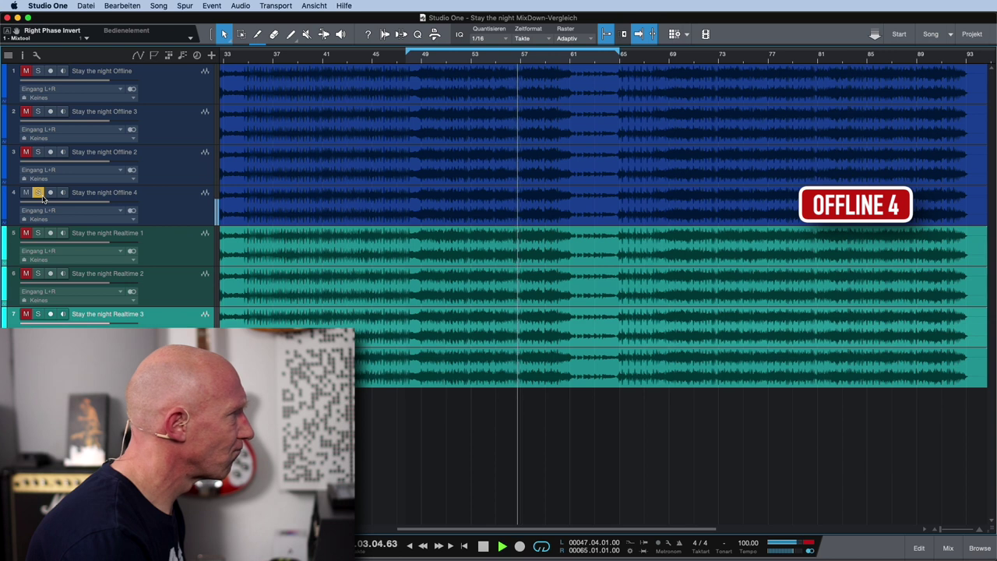
{"action": "left_click", "coordinate": [38, 233]}
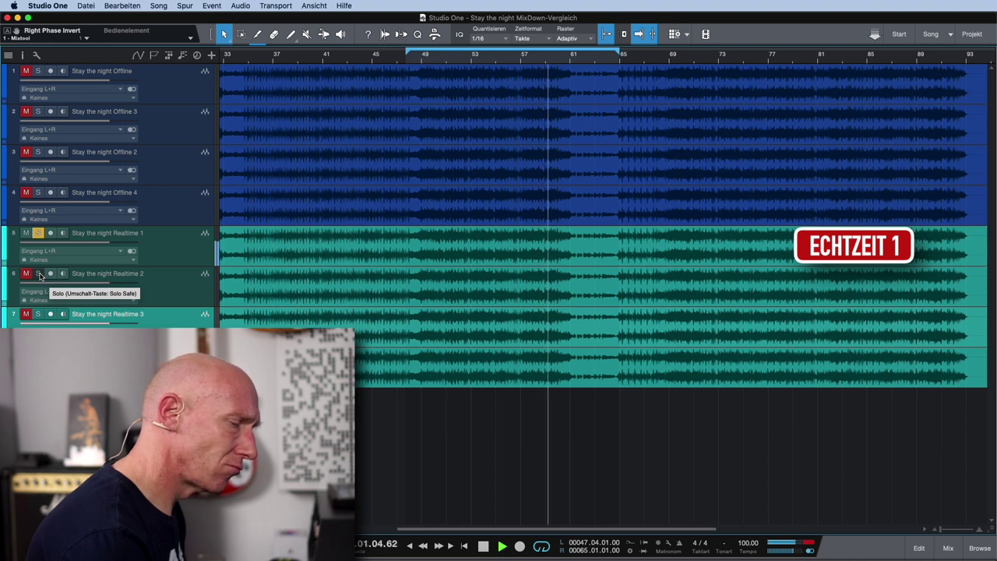
{"action": "left_click", "coordinate": [39, 273]}
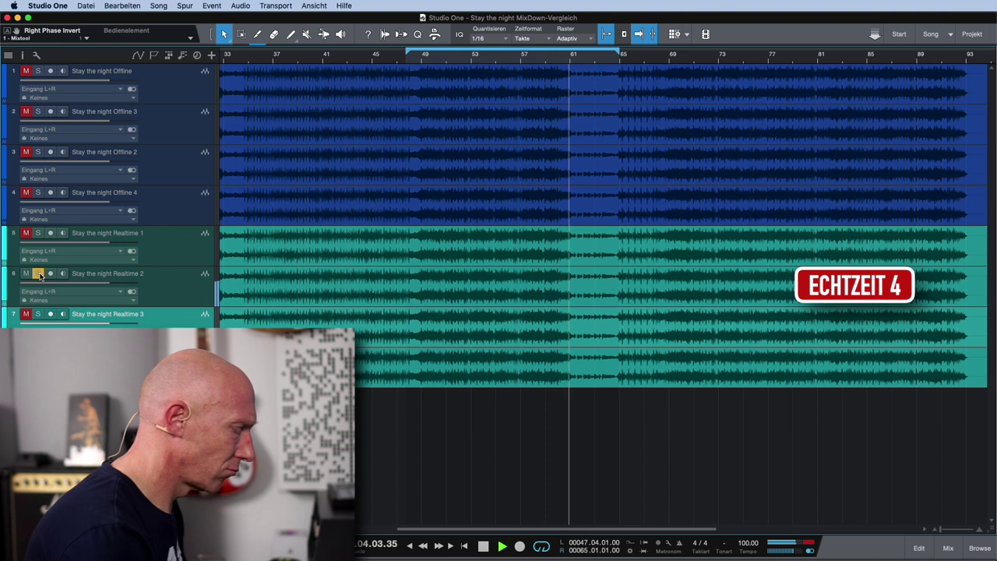
{"action": "key", "text": "space"}
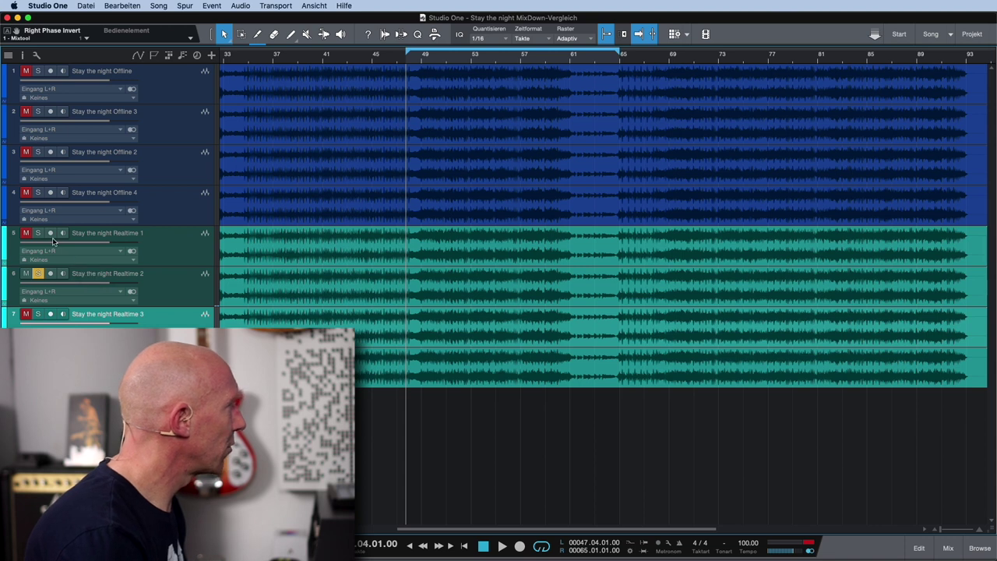
Step: Play again from the loop start and compare Offline 4 with Realtime 1 by alternating the solo between them twice
{"action": "key", "text": "space"}
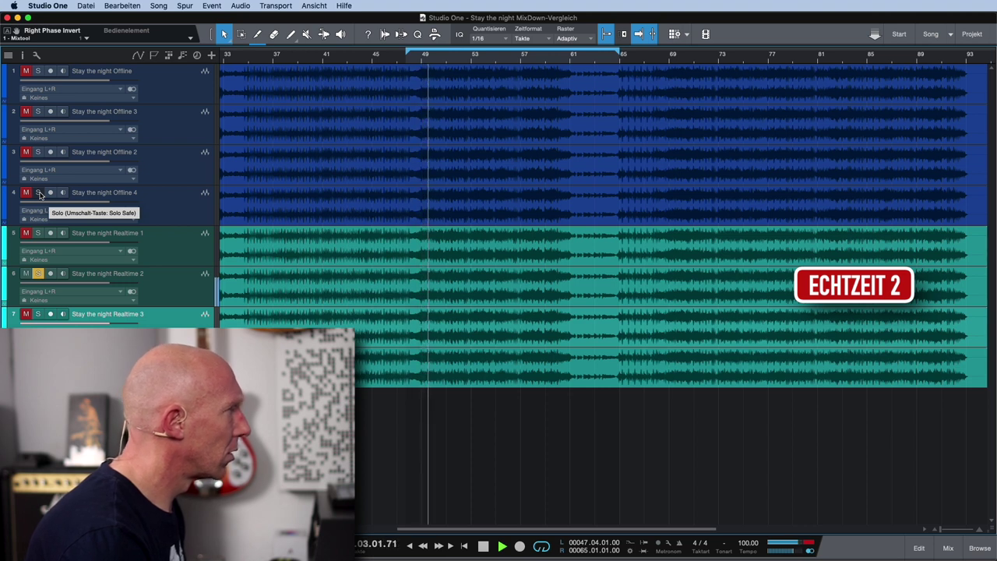
{"action": "left_click", "coordinate": [38, 192]}
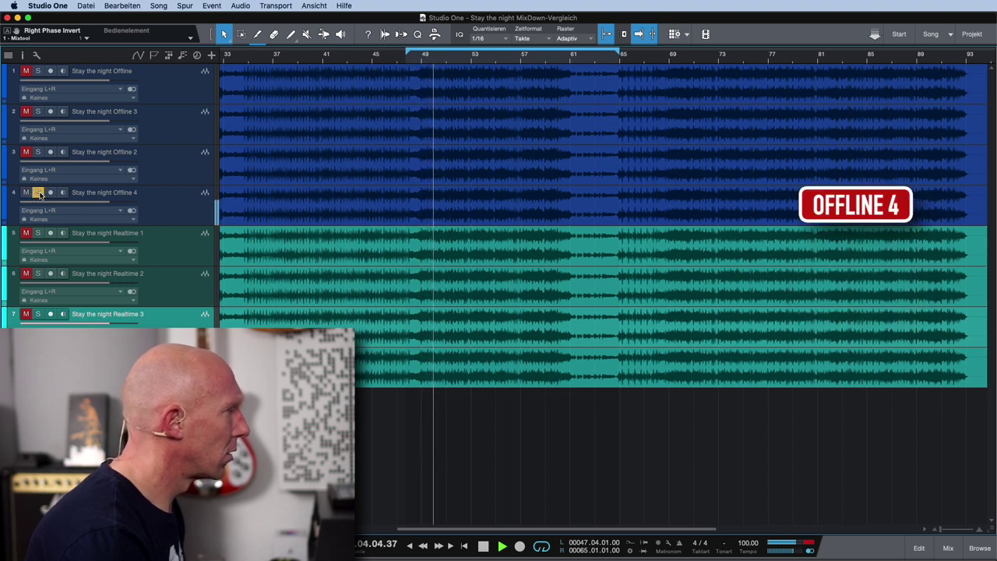
{"action": "left_click", "coordinate": [38, 233]}
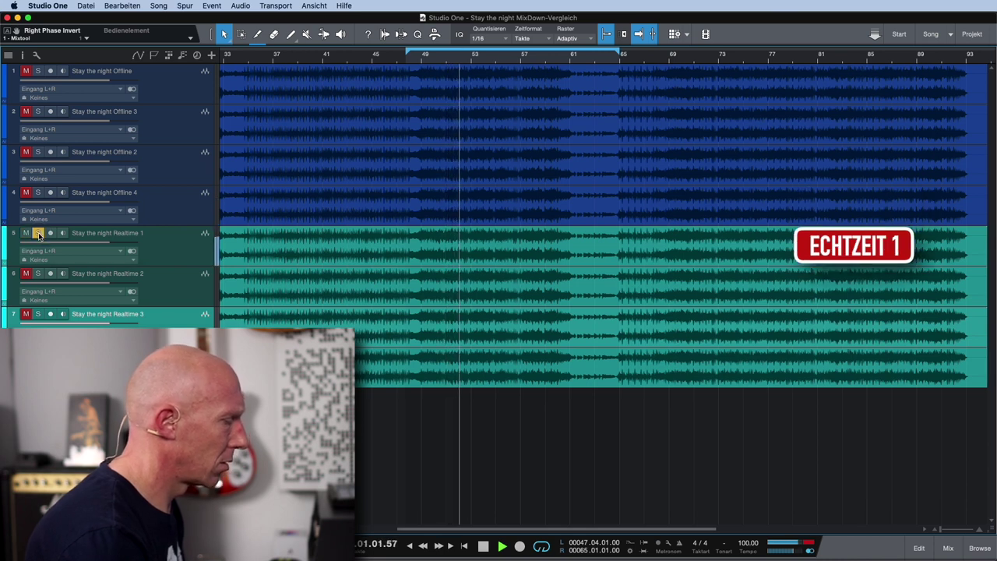
{"action": "left_click", "coordinate": [38, 193]}
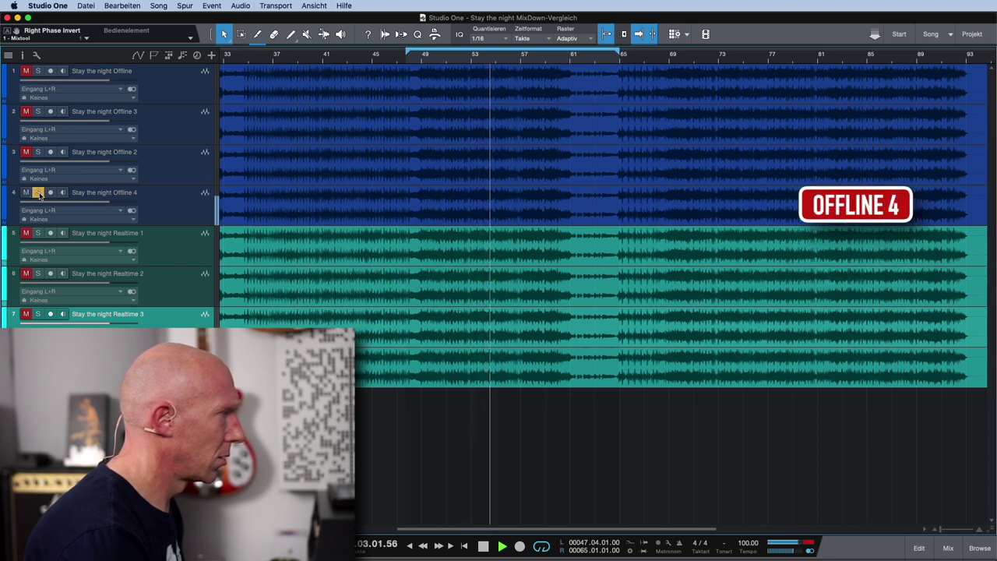
{"action": "left_click", "coordinate": [39, 234]}
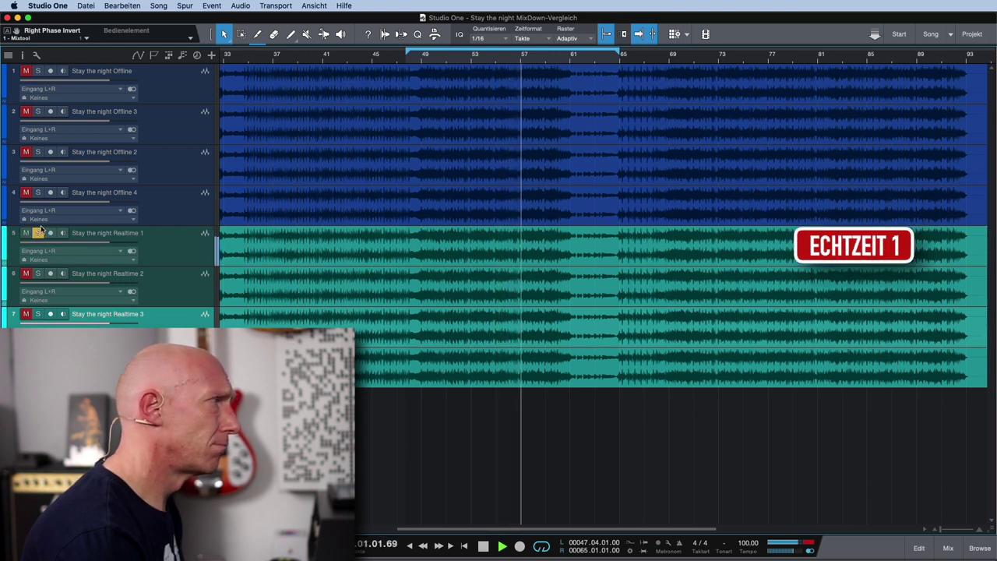